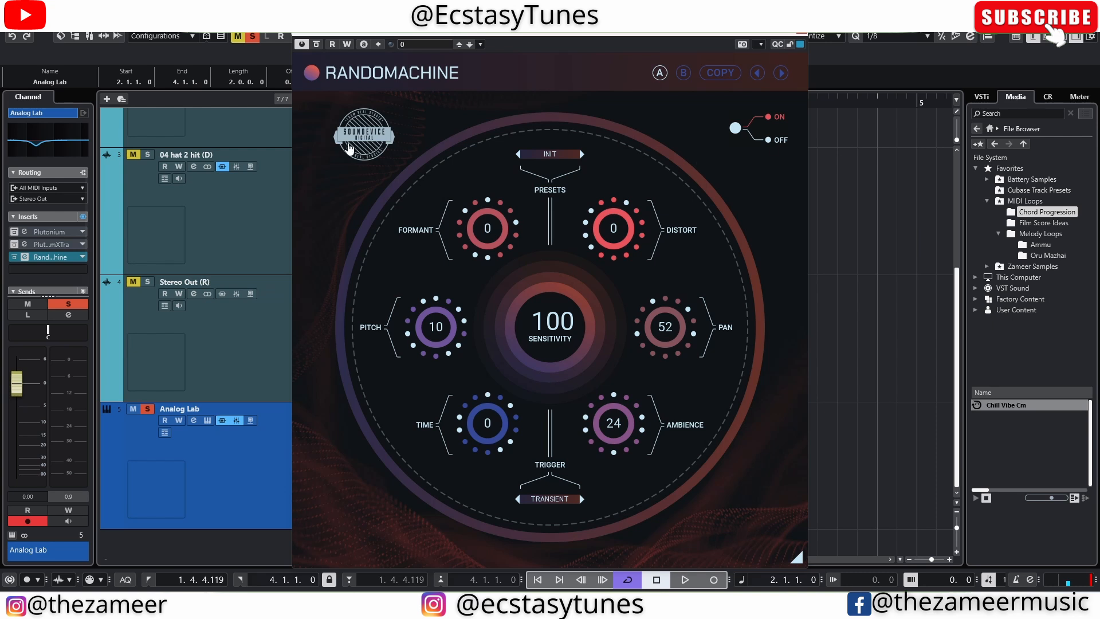
# Move the Randomachine window clear of the arrangement and switch the plug-in to setting B.
pyautogui.moveTo(557, 34); pyautogui.dragTo(835, 27)
pyautogui.moveTo(727, 35); pyautogui.dragTo(258, 33)
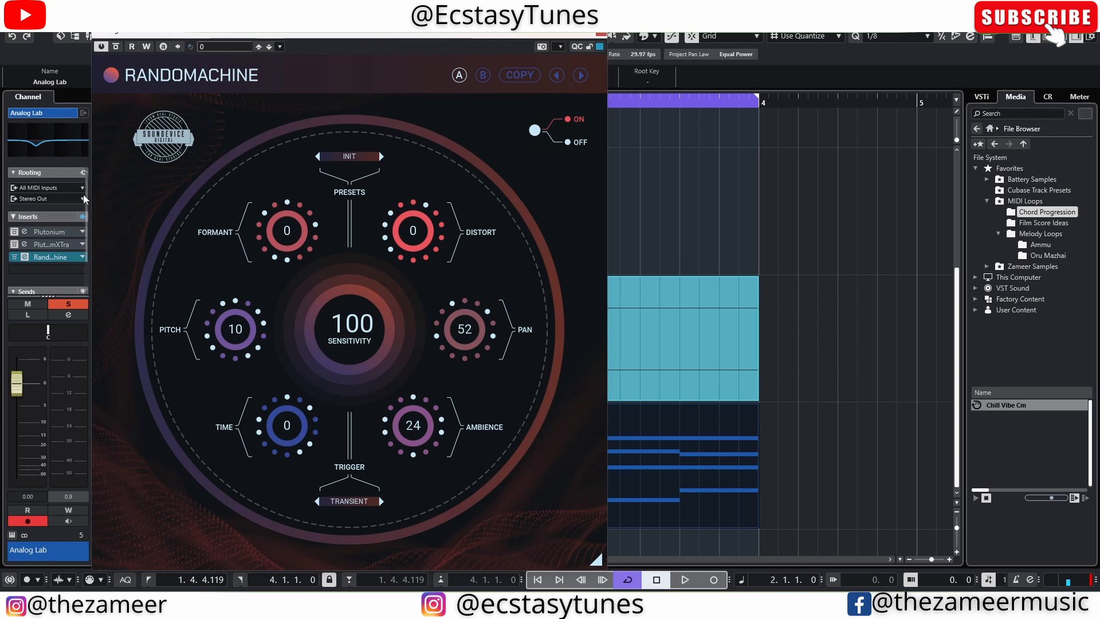
pyautogui.click(460, 76)
pyautogui.click(481, 75)
pyautogui.click(461, 76)
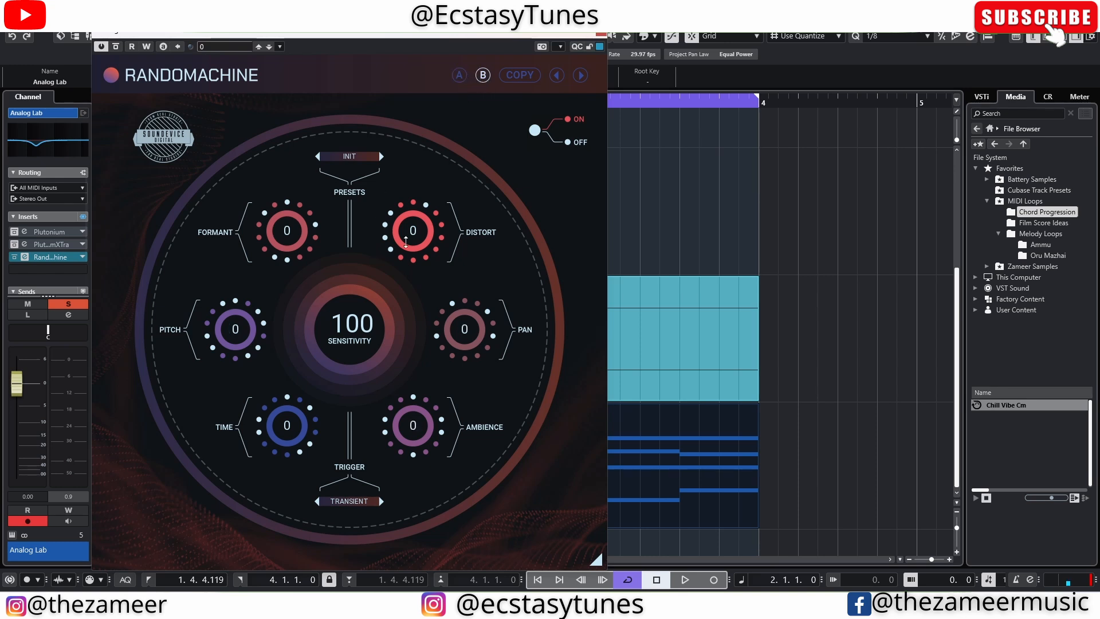
# In setting B, set Formant to 22, Distort to 14, Pan to 21 and Ambience to 44.
pyautogui.moveTo(408, 236); pyautogui.dragTo(408, 221)
pyautogui.moveTo(287, 236); pyautogui.dragTo(287, 221)
pyautogui.moveTo(464, 334); pyautogui.dragTo(464, 327)
pyautogui.moveTo(412, 431); pyautogui.dragTo(412, 417)
# Play the loop through setting B, stop playback and switch the plug-in back to setting A.
pyautogui.press('space')
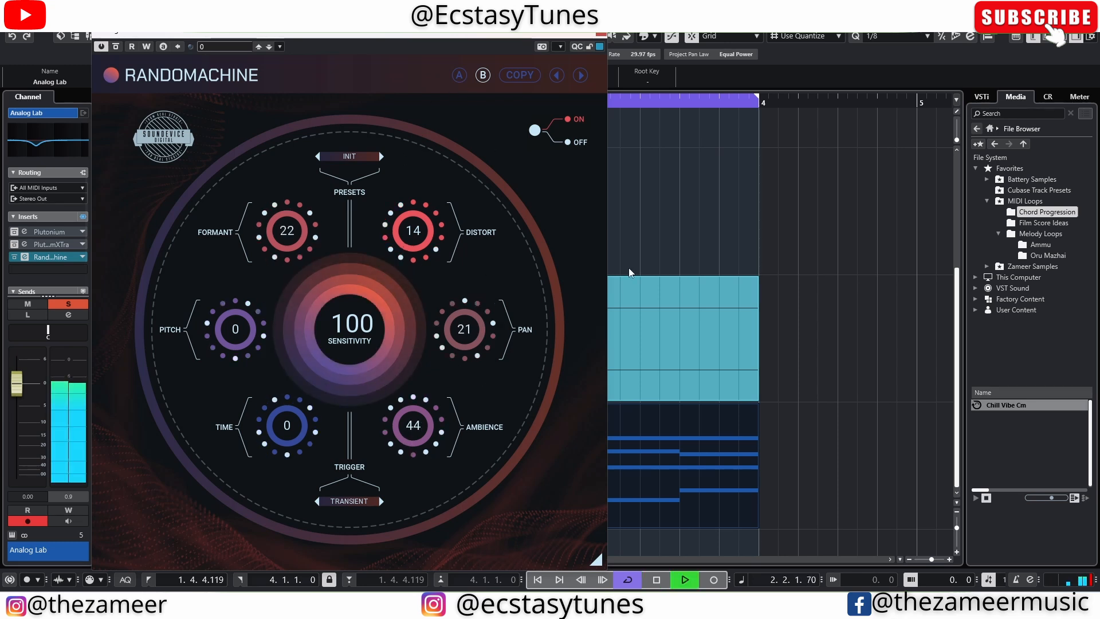
pyautogui.press('space')
pyautogui.click(460, 76)
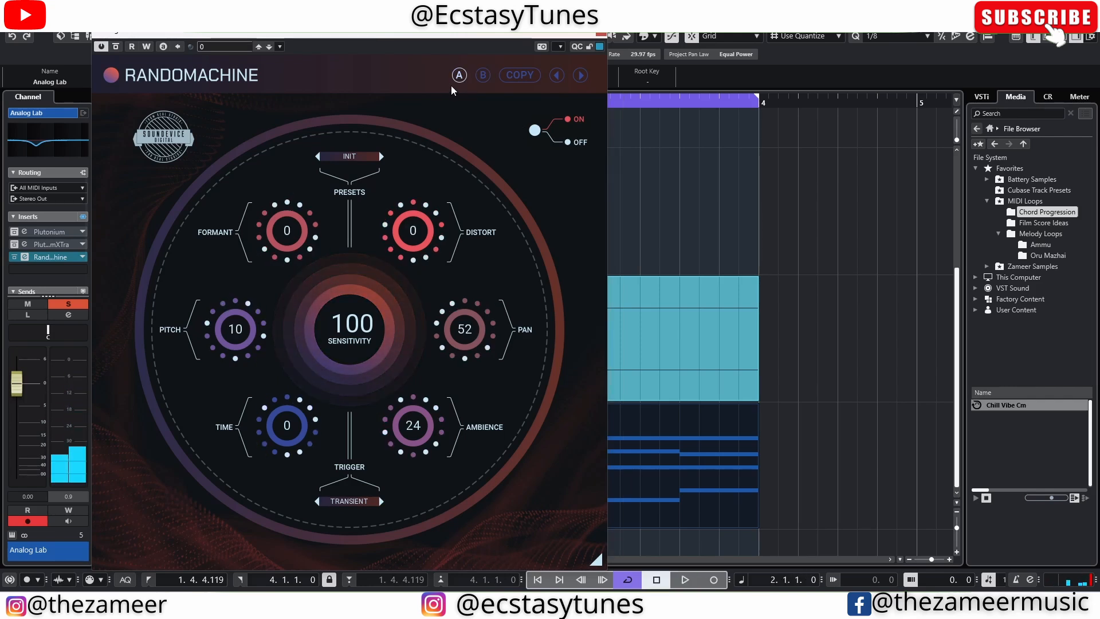
# Toggle the Randomachine effect off and on several times, ending with it on.
pyautogui.click(534, 131)
pyautogui.click(534, 136)
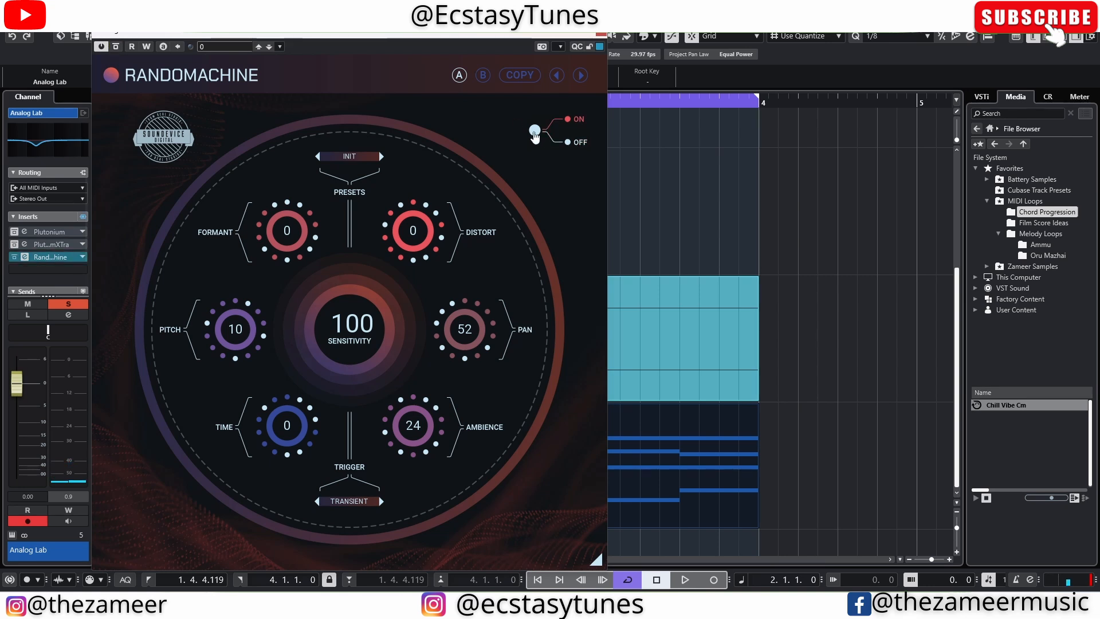
pyautogui.click(535, 136)
pyautogui.click(534, 135)
pyautogui.click(535, 135)
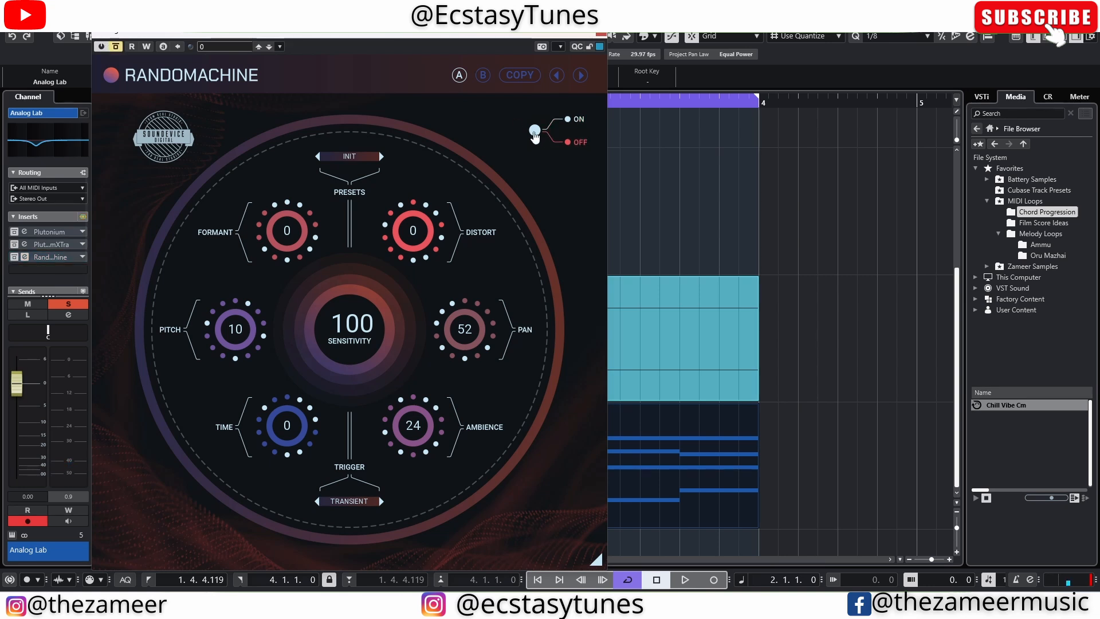
pyautogui.click(534, 136)
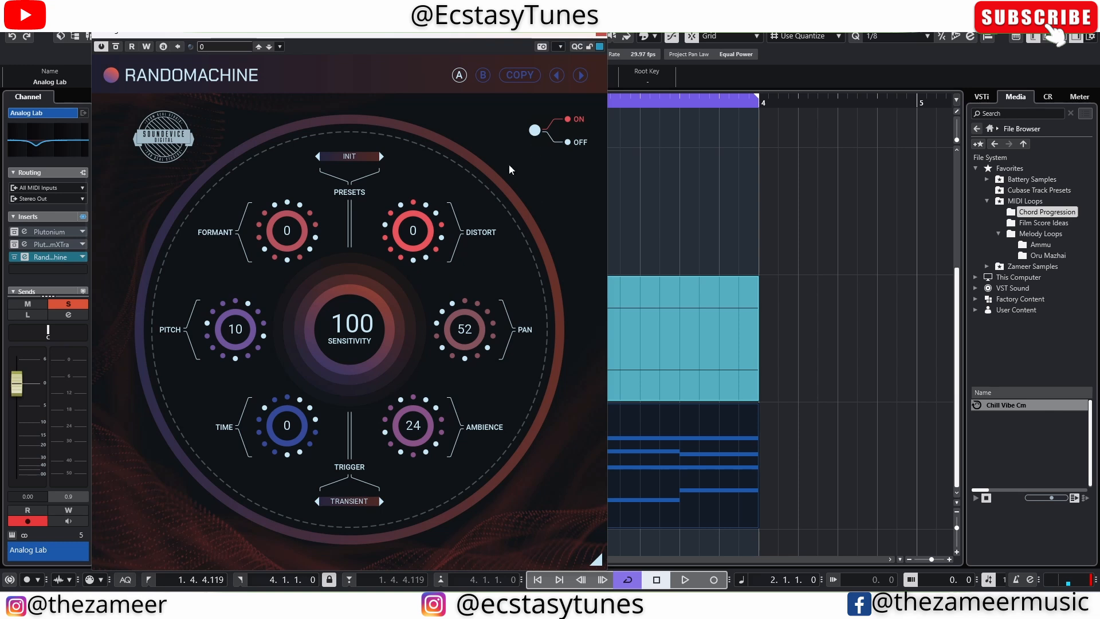
# Change Randomachine's trigger mode on the Analog Lab track to MIDI and close the plug-in window.
pyautogui.click(369, 502)
pyautogui.click(369, 502)
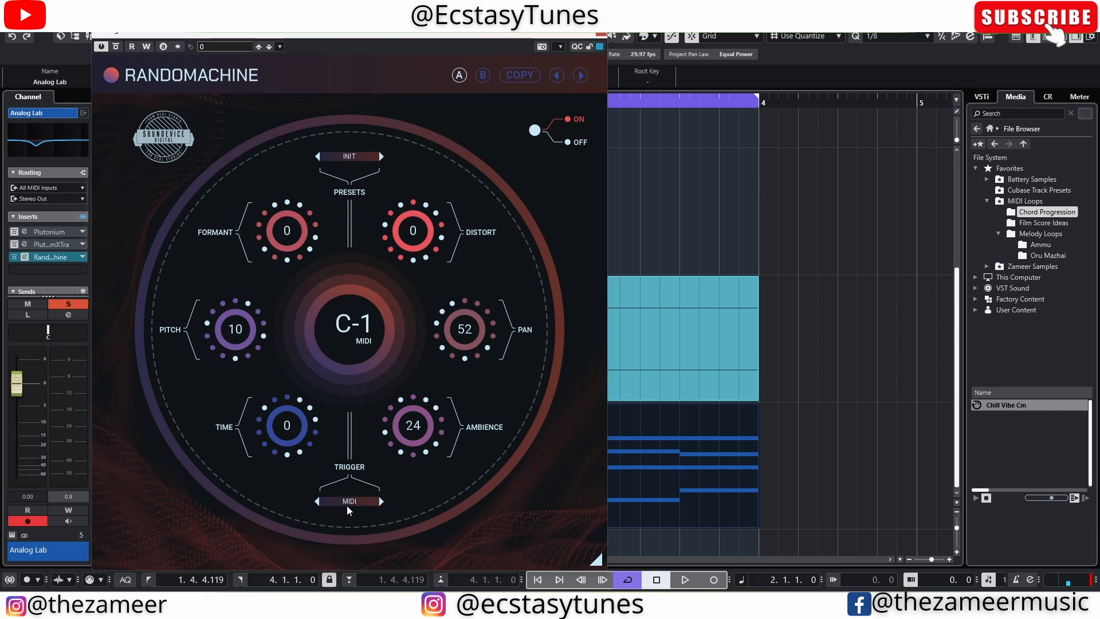
pyautogui.click(601, 34)
# Add a MIDI track, place it directly below the 04 hat 2 hit (D) track and show its Inspector.
pyautogui.doubleClick(289, 548)
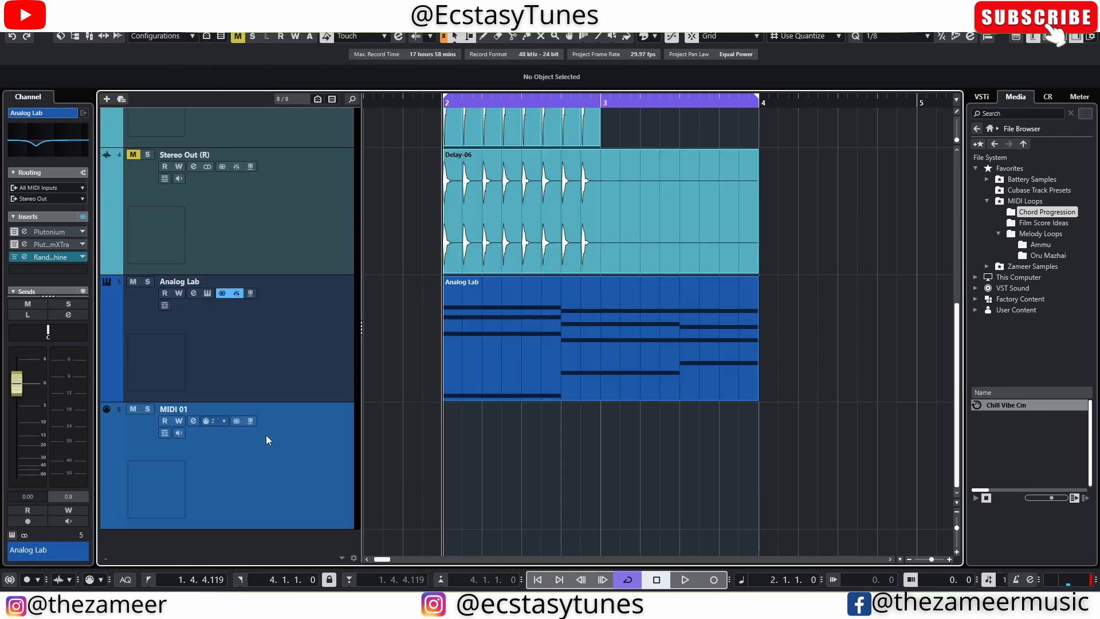
pyautogui.click(660, 290)
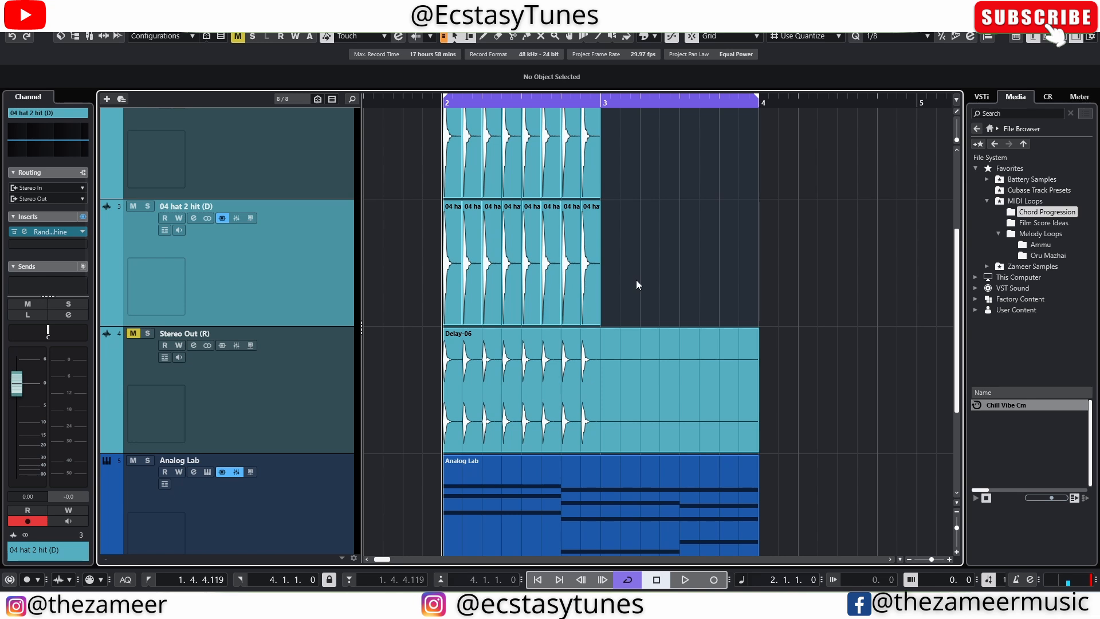
pyautogui.moveTo(431, 269); pyautogui.dragTo(607, 286)
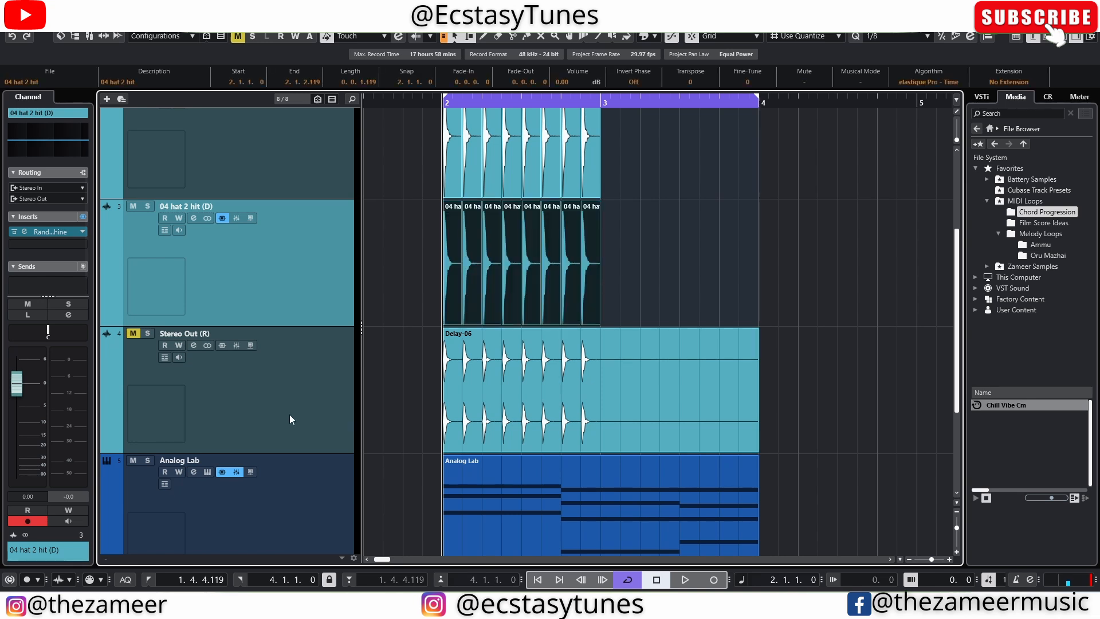
pyautogui.scroll(-3, 377, 464)
pyautogui.moveTo(312, 510); pyautogui.dragTo(293, 241)
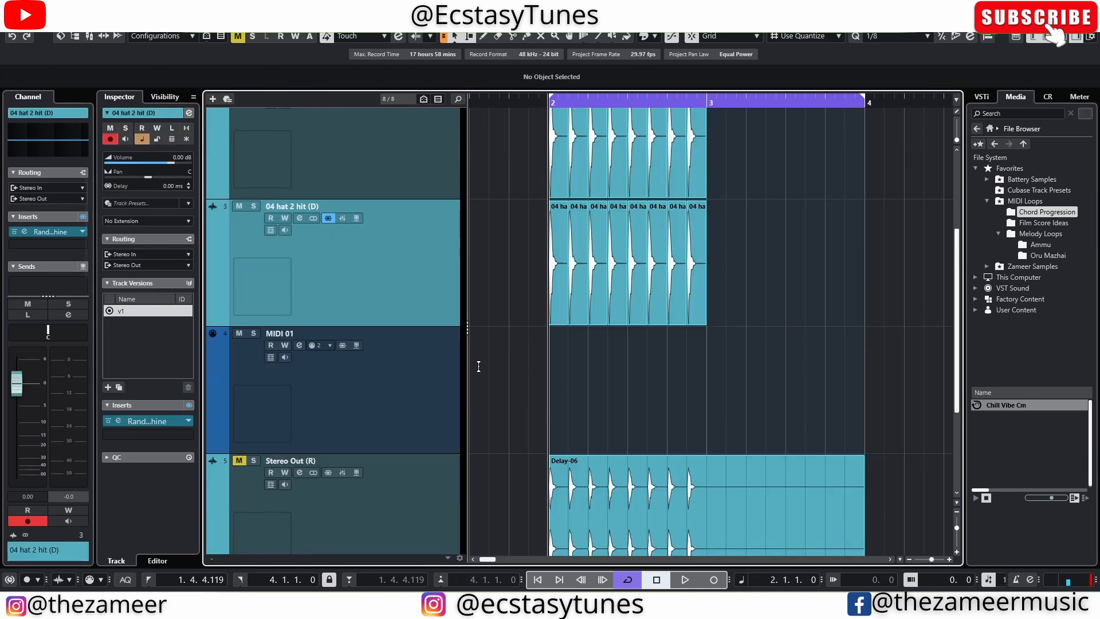
pyautogui.click(403, 405)
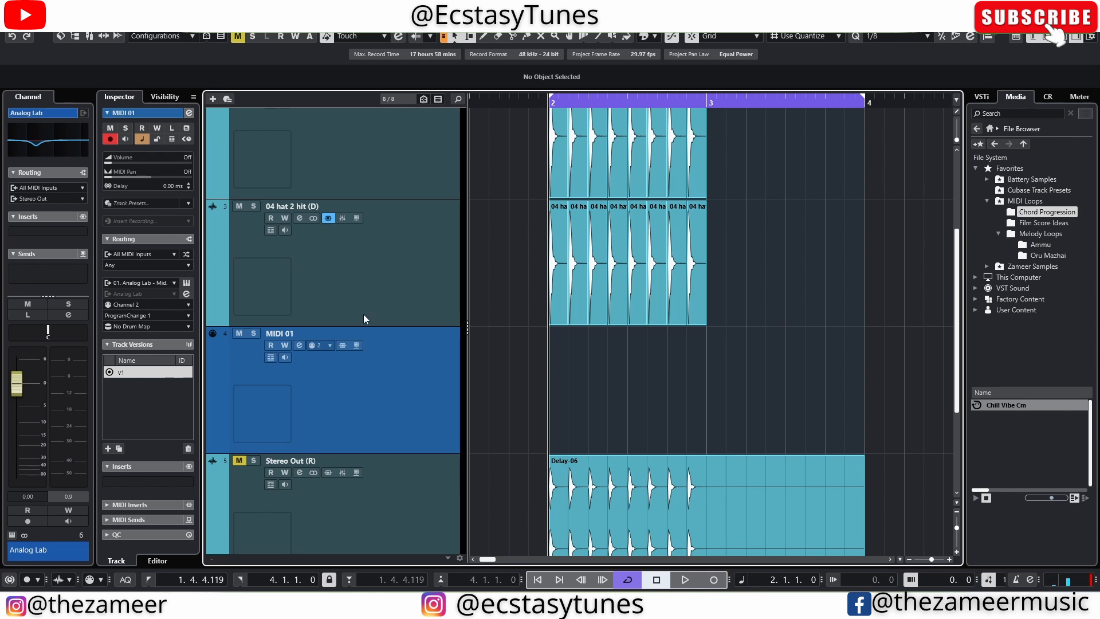
# Inspect the Randomachine insert on the 04 hat 2 hit (D) track and select all of that track's hits.
pyautogui.click(415, 262)
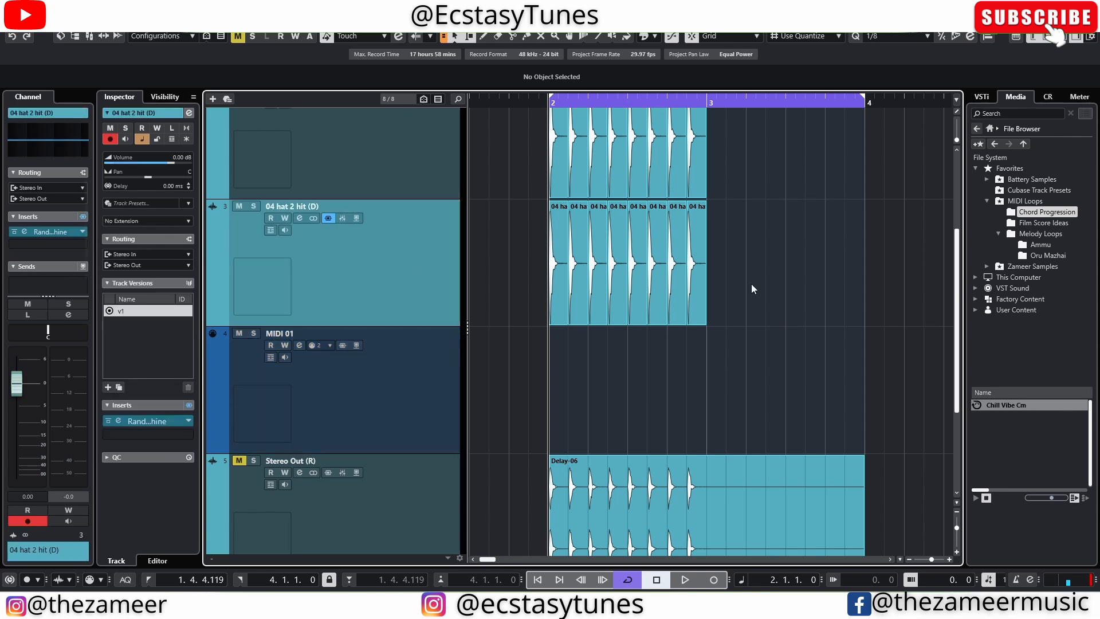
pyautogui.moveTo(750, 285); pyautogui.dragTo(520, 285)
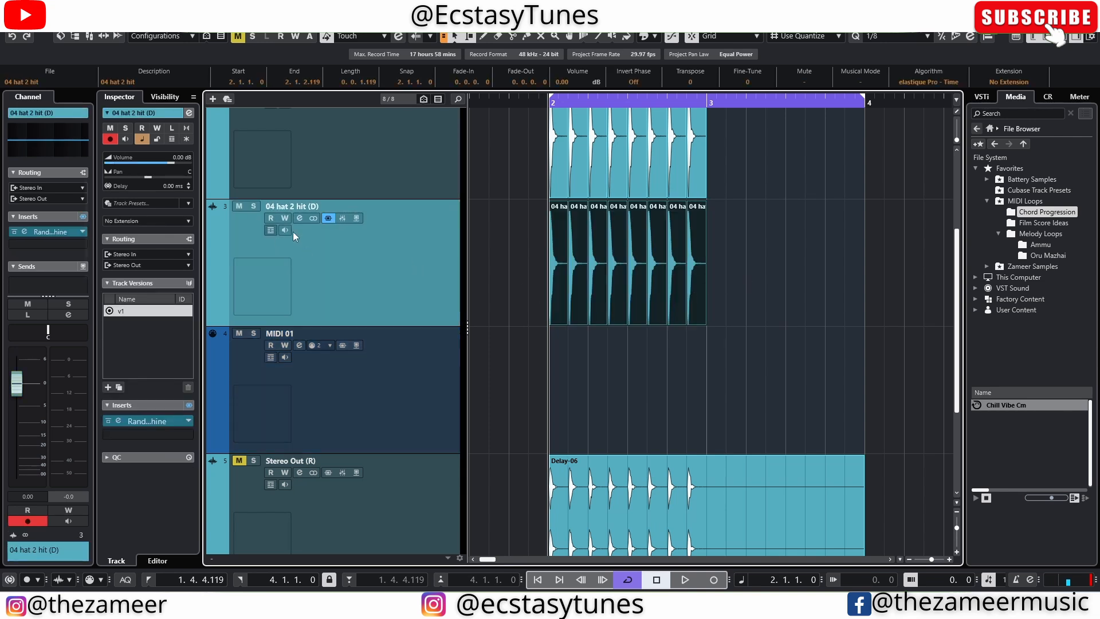
pyautogui.click(299, 218)
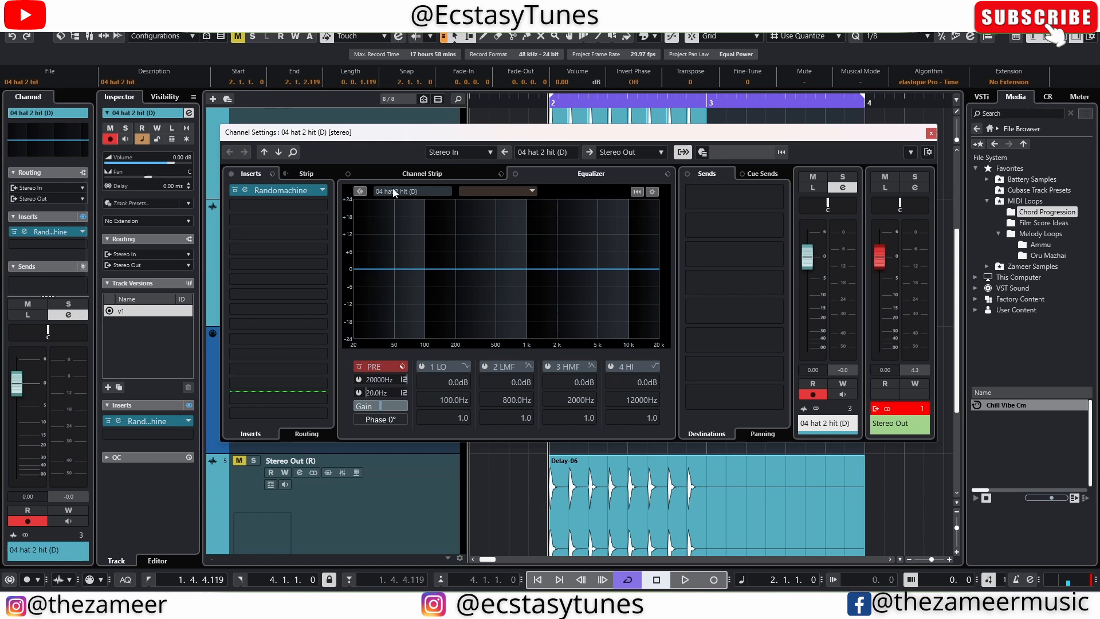
pyautogui.click(277, 188)
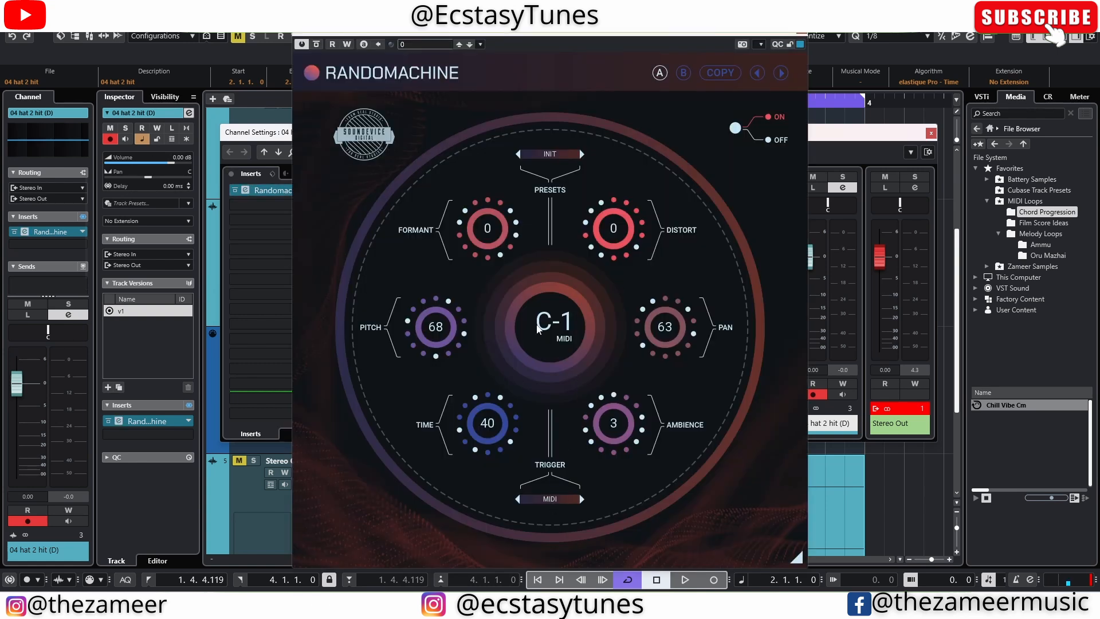
pyautogui.click(805, 33)
pyautogui.click(930, 135)
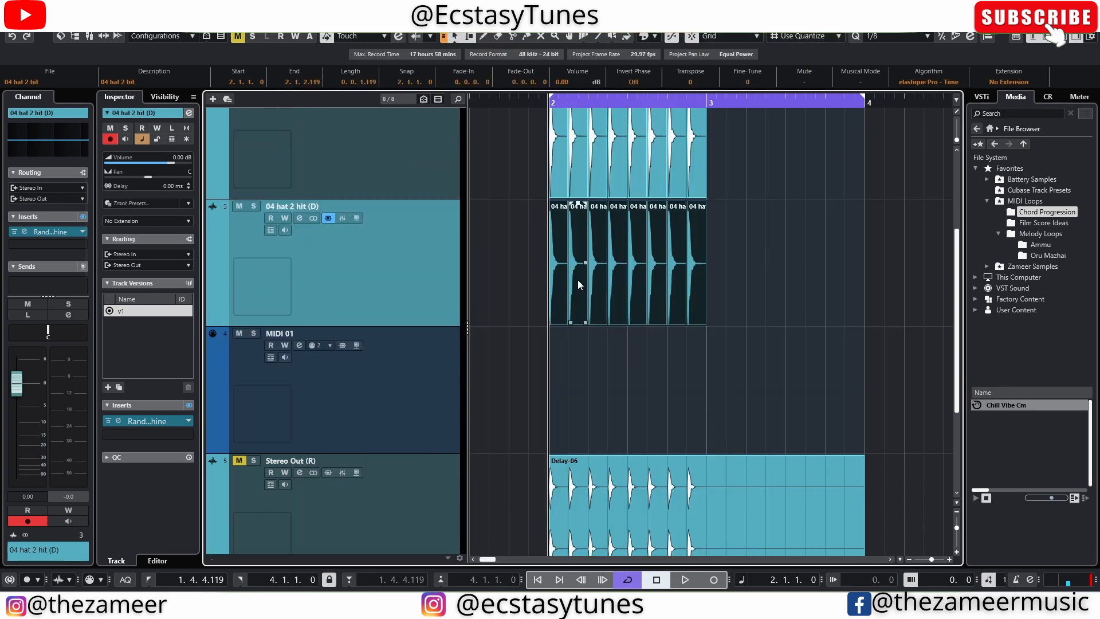
pyautogui.click(526, 364)
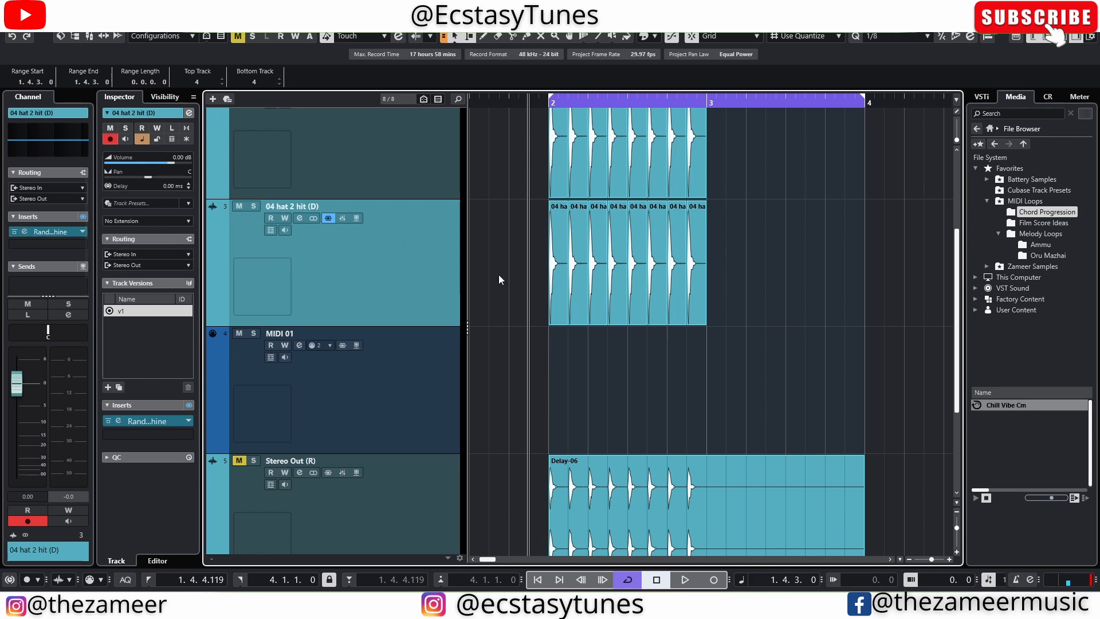
pyautogui.moveTo(751, 274); pyautogui.dragTo(547, 289)
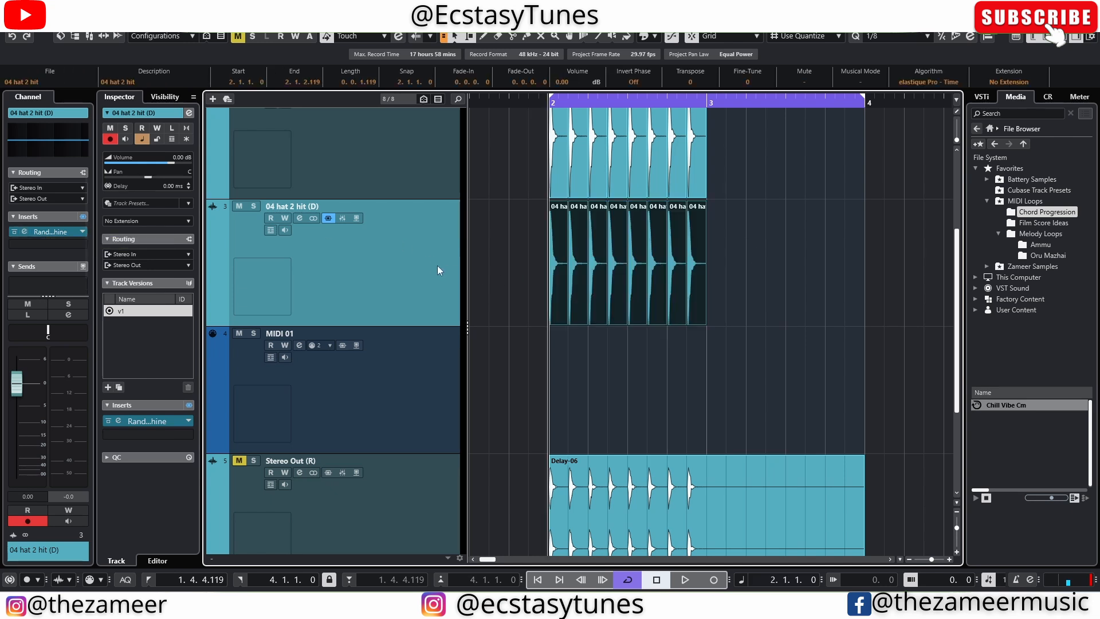
# Route the MIDI 01 track's output to the Randomachine insert on 04 hat 2 hit (D).
pyautogui.click(389, 367)
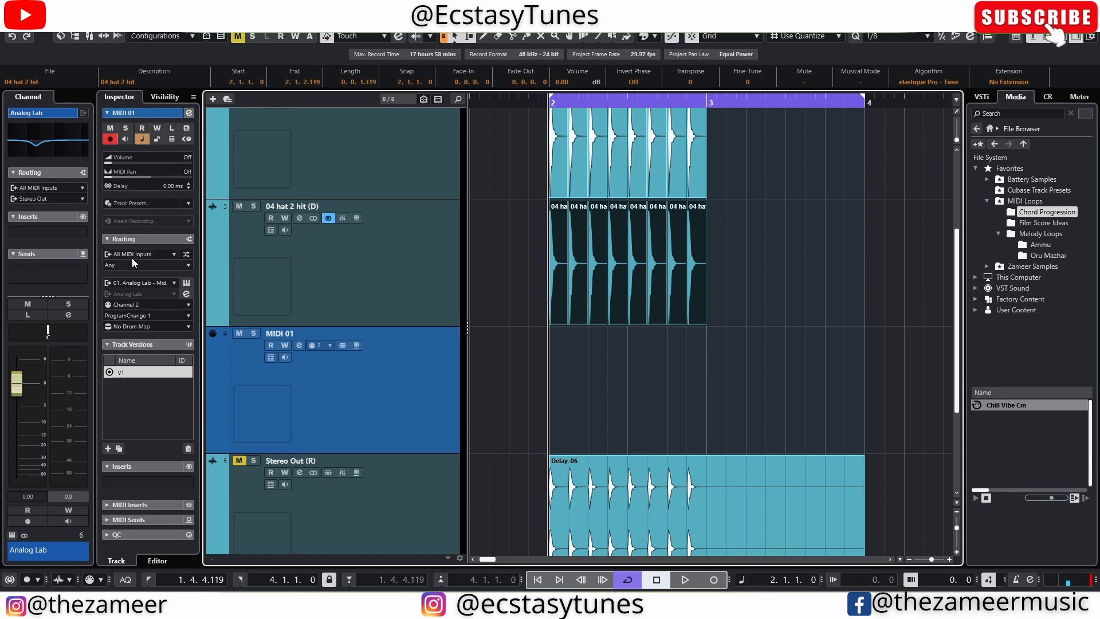
pyautogui.click(153, 283)
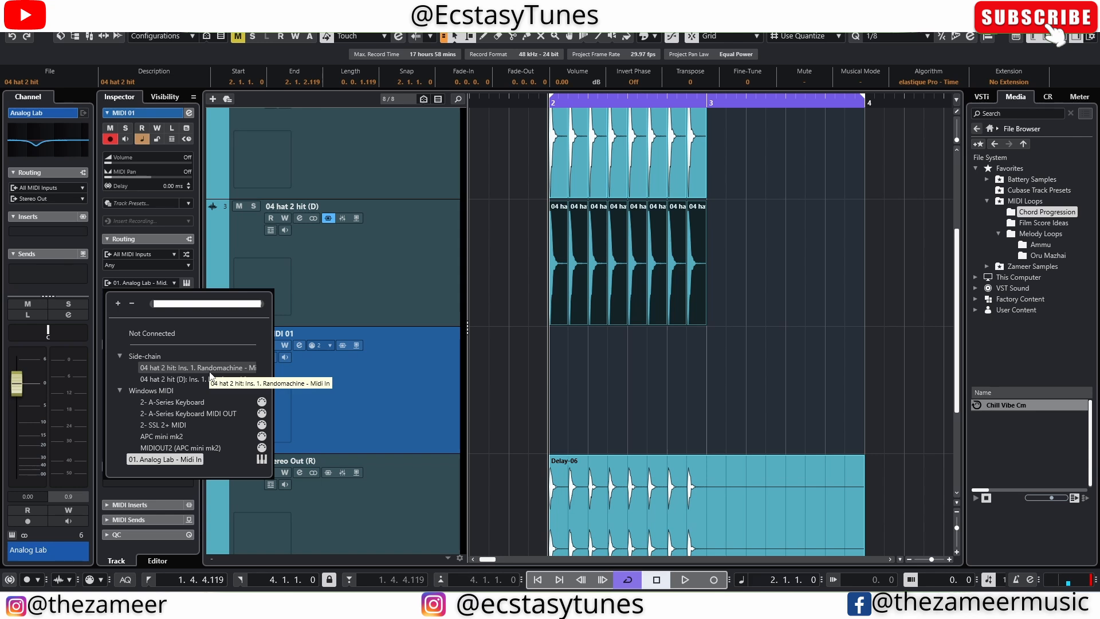
pyautogui.click(172, 379)
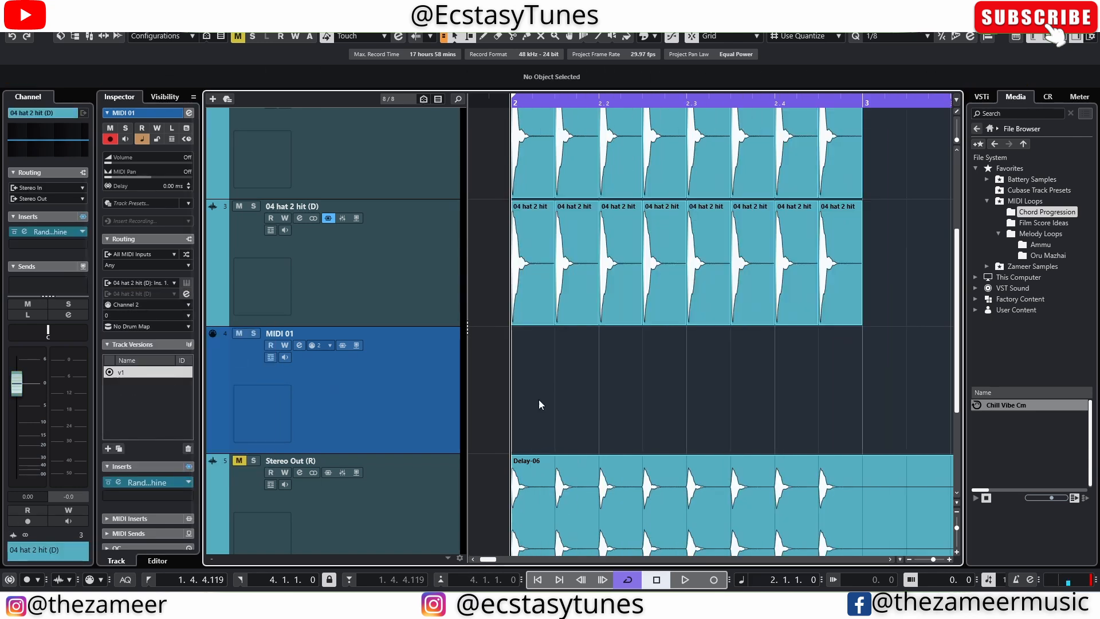
# Create a part on MIDI 01 from 2.3 to 3.1 and draw a C-1 note across its full length.
pyautogui.moveTo(539, 405)
pyautogui.mouseDown()
pyautogui.moveTo(578, 384)
pyautogui.moveTo(794, 376)
pyautogui.moveTo(860, 395)
pyautogui.mouseUp()
pyautogui.moveTo(607, 433); pyautogui.dragTo(754, 447)
pyautogui.doubleClick(754, 446)
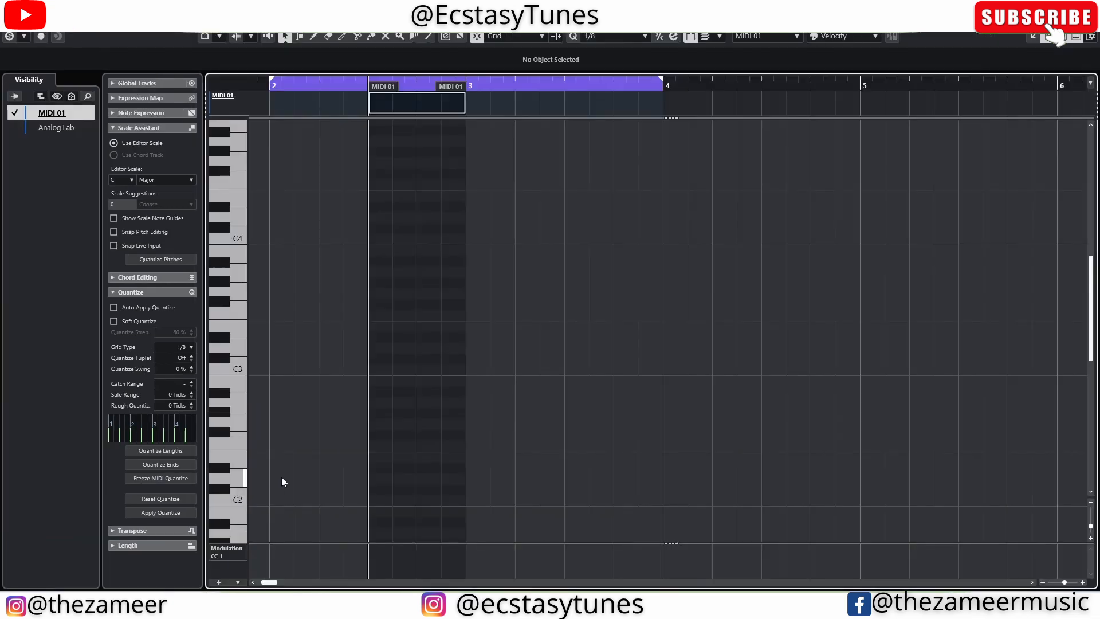
pyautogui.scroll(-2, 280, 477)
pyautogui.scroll(-3, 281, 476)
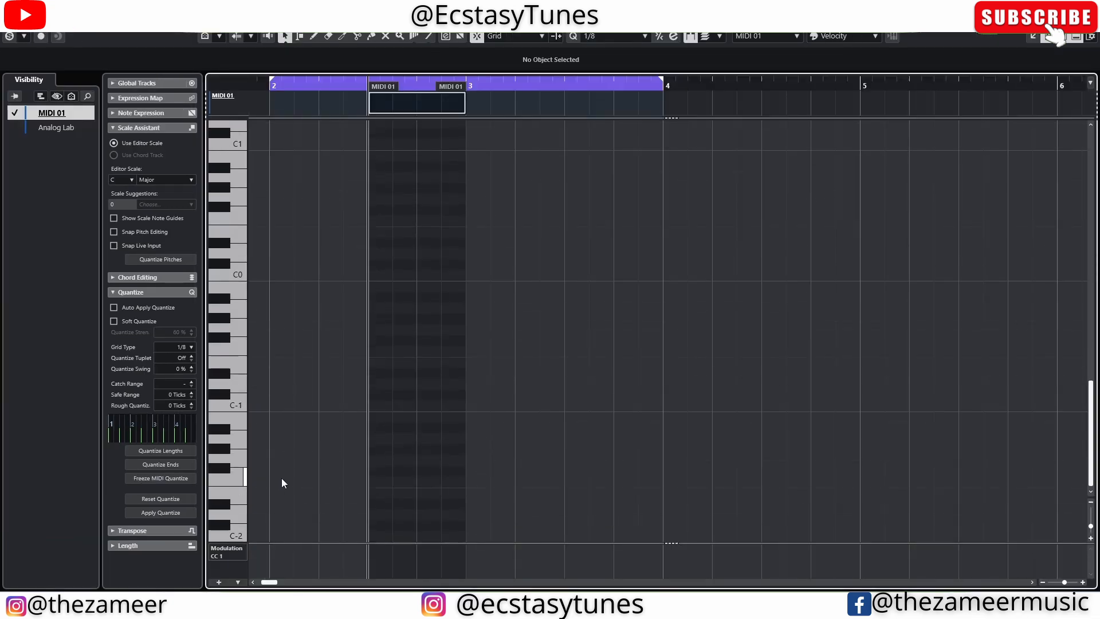
pyautogui.moveTo(378, 403); pyautogui.dragTo(465, 404)
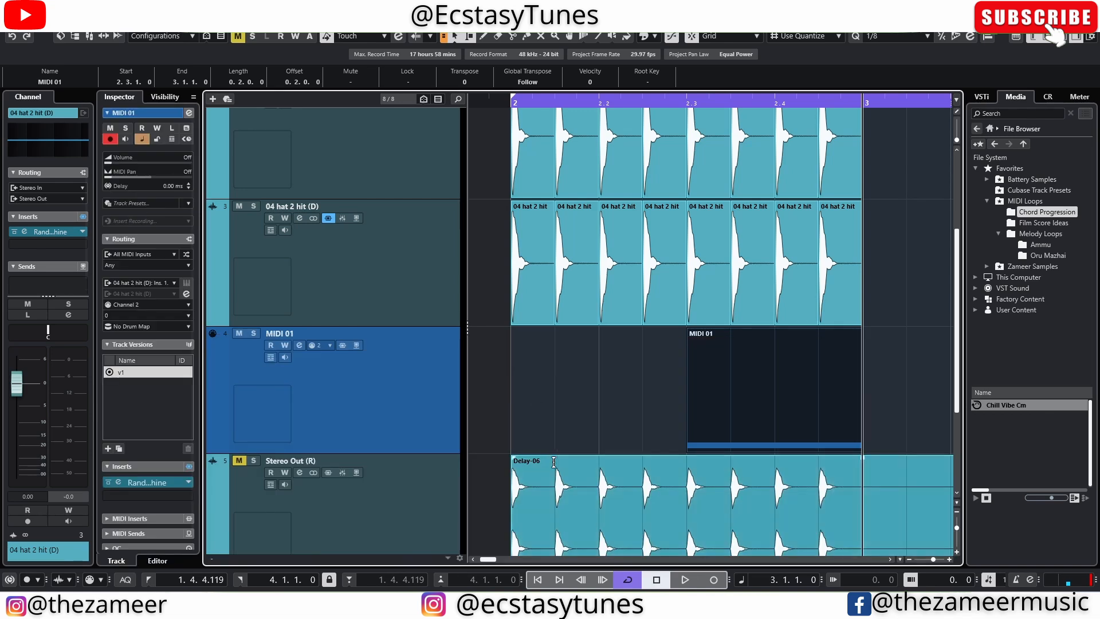
# In the hat track's Randomachine, set Formant 27, Distort 32, Pitch 93, Pan 89, Time 68 and Ambience 36.
pyautogui.click(47, 233)
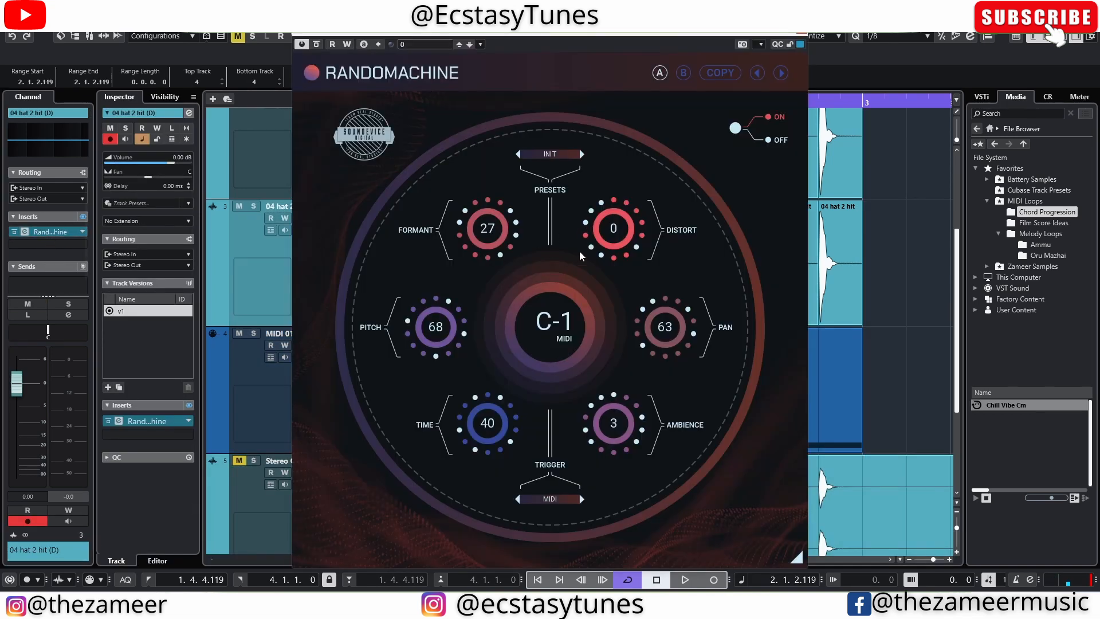
pyautogui.moveTo(671, 349); pyautogui.dragTo(623, 418)
pyautogui.moveTo(452, 349); pyautogui.dragTo(453, 321)
pyautogui.click(800, 34)
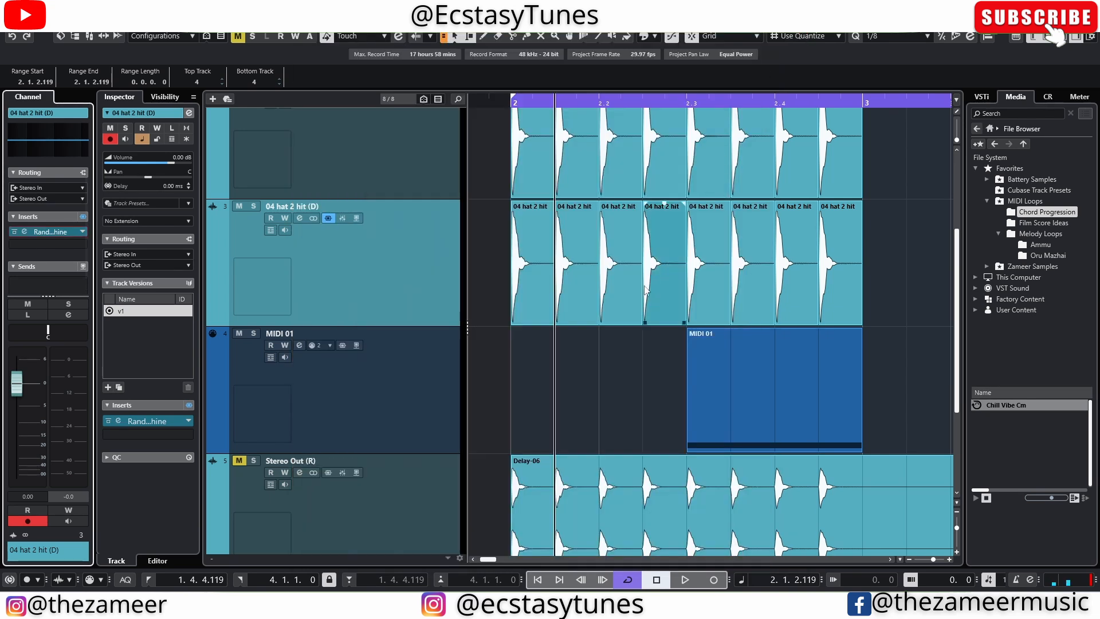
# Select the first four hits on 04 hat 2 hit (D) and play the loop to hear the MIDI-triggered effect.
pyautogui.moveTo(644, 298); pyautogui.dragTo(528, 312)
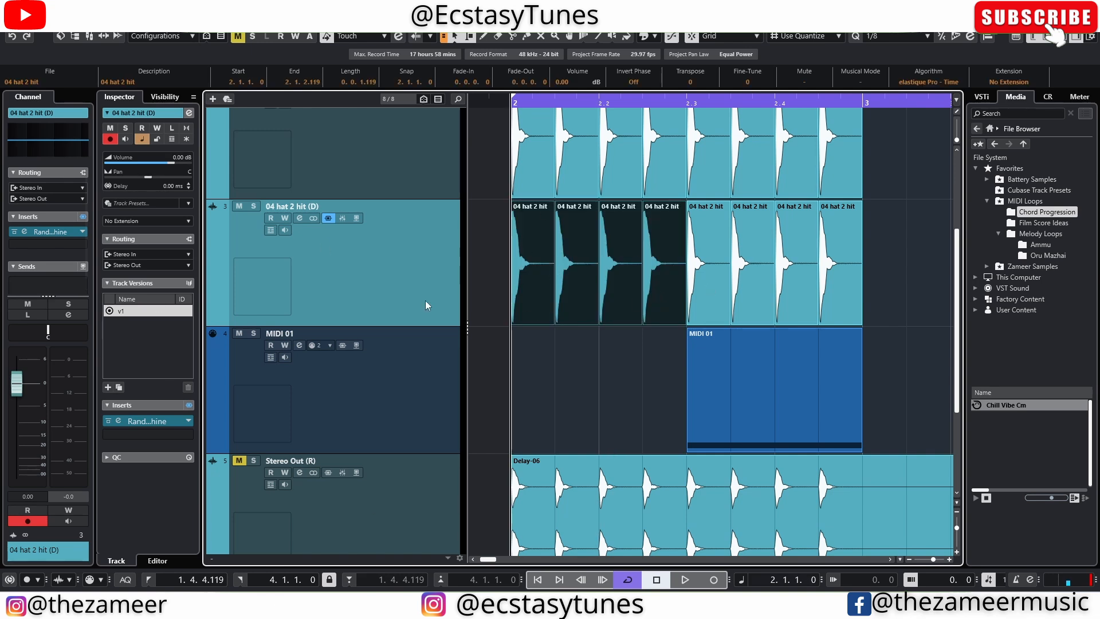
pyautogui.scroll(-1, 765, 283)
pyautogui.press('space')
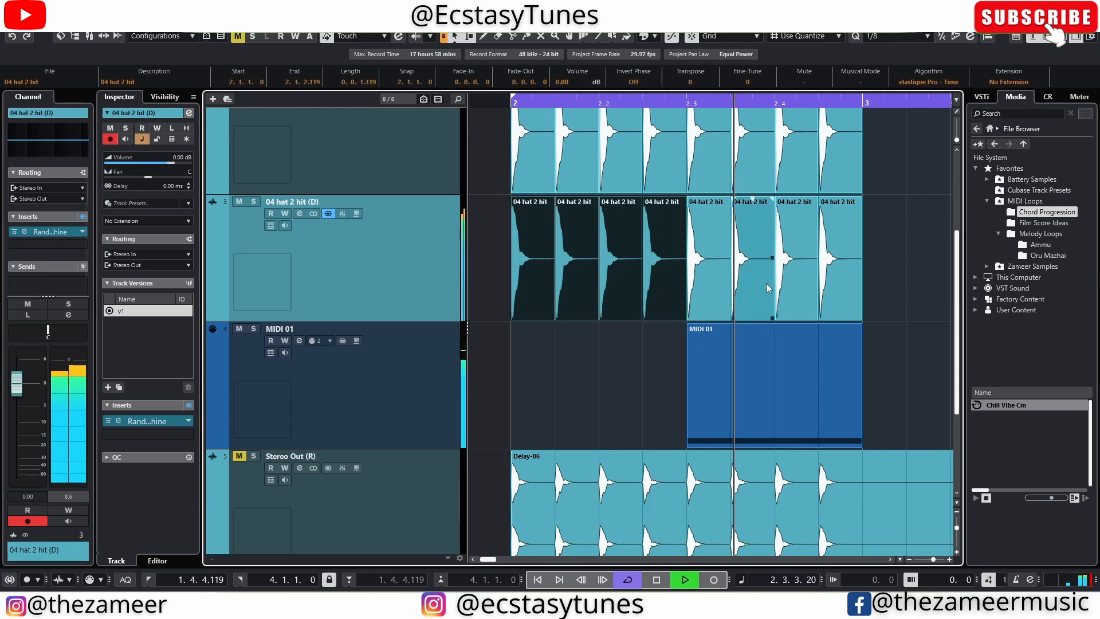
pyautogui.press('space')
pyautogui.click(912, 329)
pyautogui.click(762, 334)
pyautogui.click(578, 289)
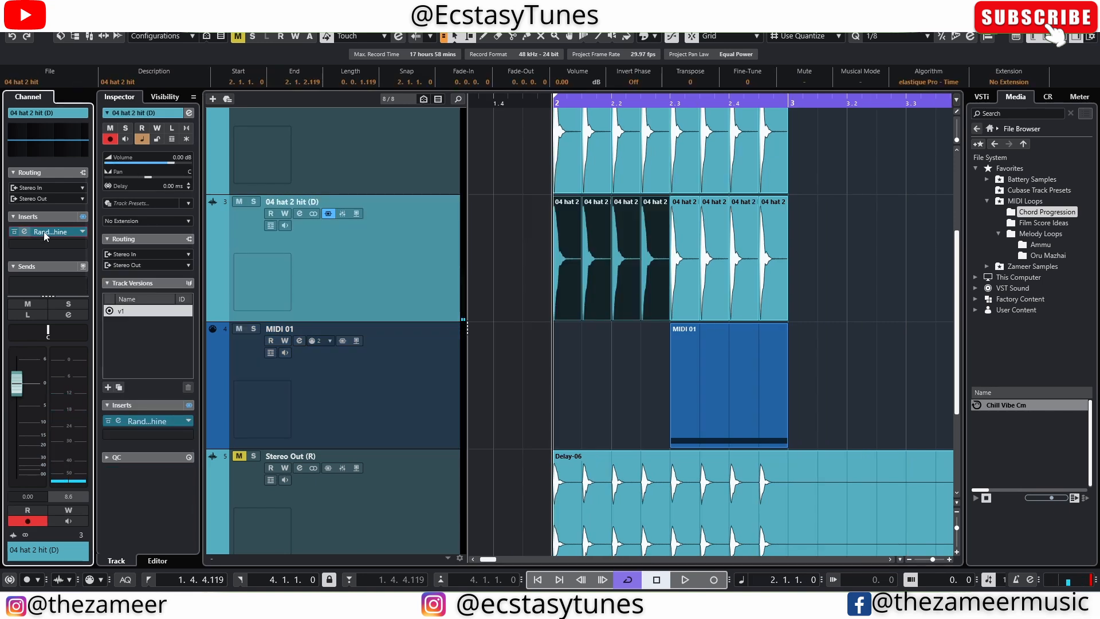
# Reopen Randomachine on the hat track and set its trigger mode to Transient.
pyautogui.click(45, 233)
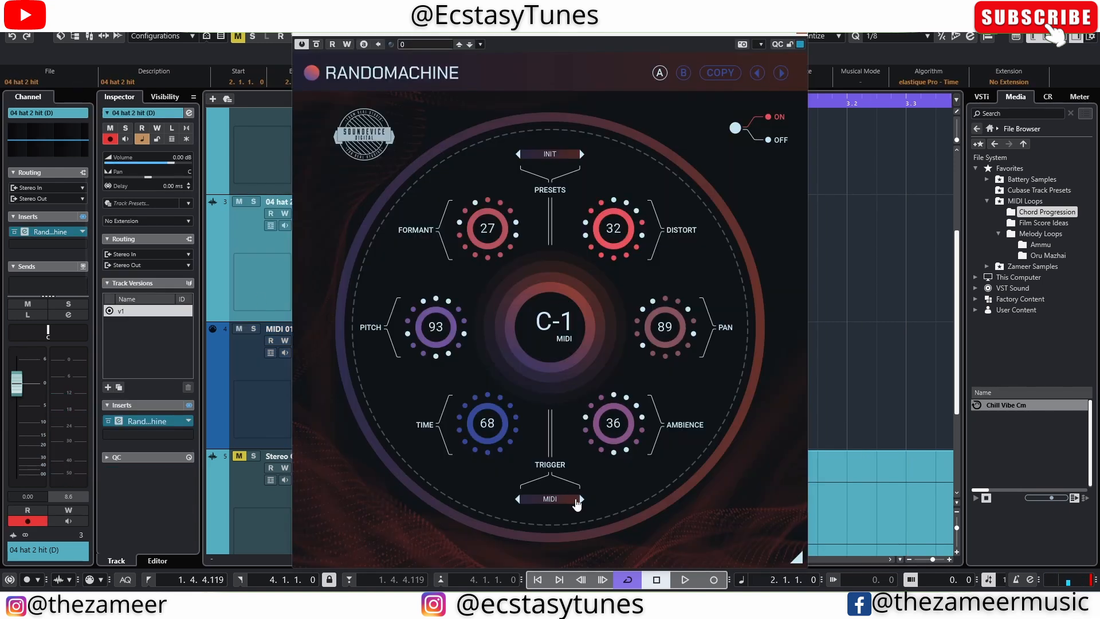
pyautogui.click(517, 500)
pyautogui.click(517, 499)
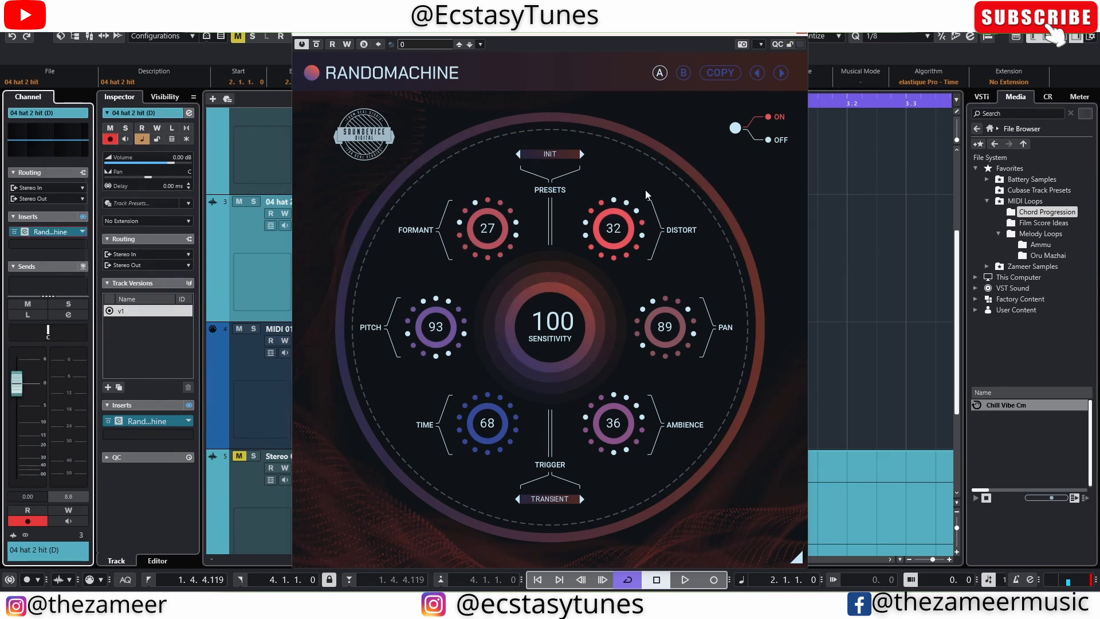
# Load the Midi Chaos preset in Randomachine, audition it and change its trigger mode to Transient.
pyautogui.click(582, 154)
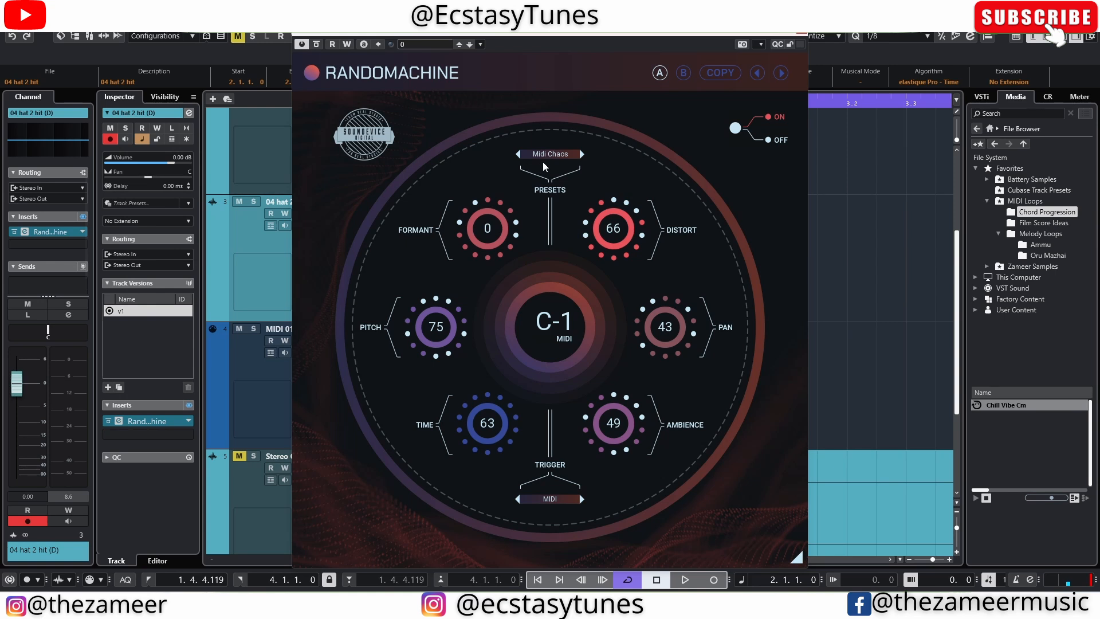
pyautogui.press('space')
pyautogui.press('space')
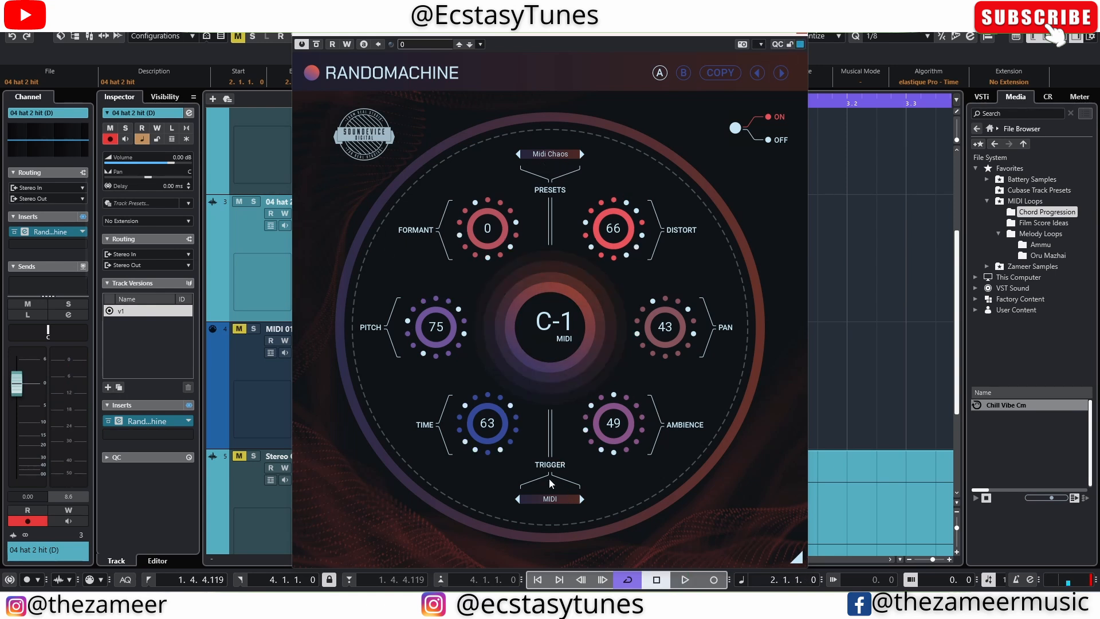
pyautogui.click(553, 497)
pyautogui.click(584, 507)
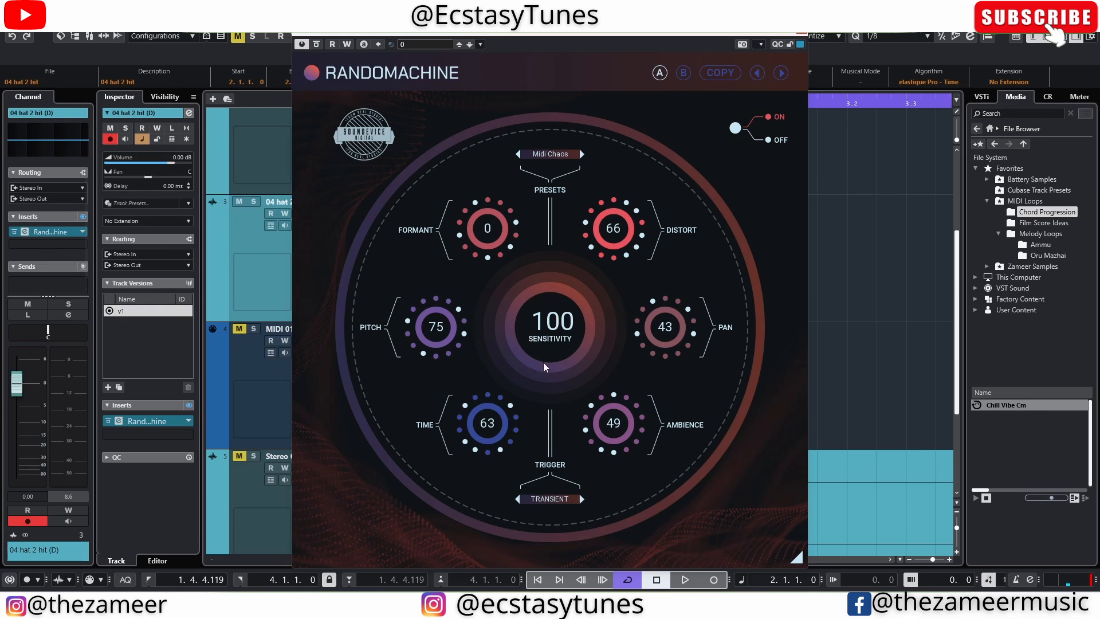
# Audition the Midi Chaos preset with the Transient trigger and switch Randomachine to the Pan Chaos preset.
pyautogui.press('space')
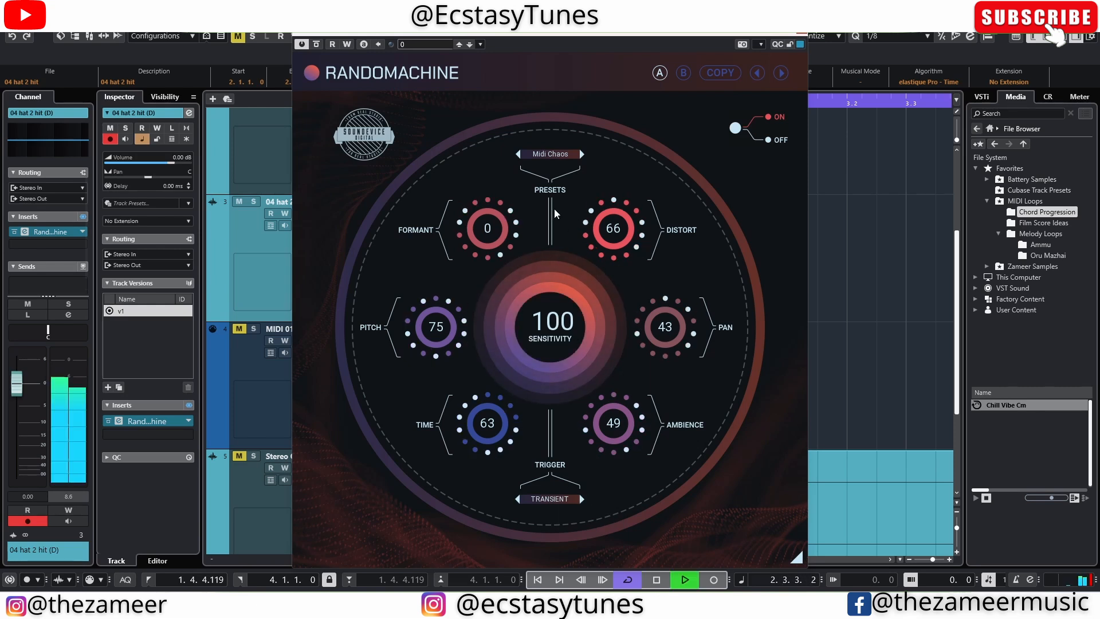
pyautogui.click(582, 154)
pyautogui.press('space')
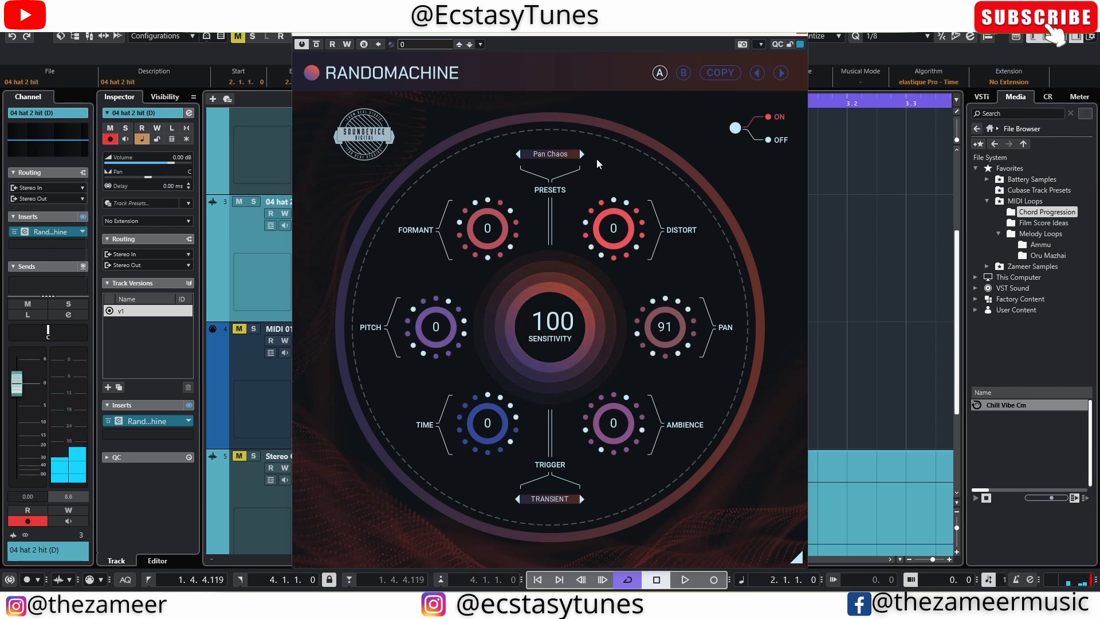
# Set the Control Room's main output to the Stereo downmix and play the loop to audition the Pan Chaos preset.
pyautogui.click(1052, 97)
pyautogui.click(1050, 481)
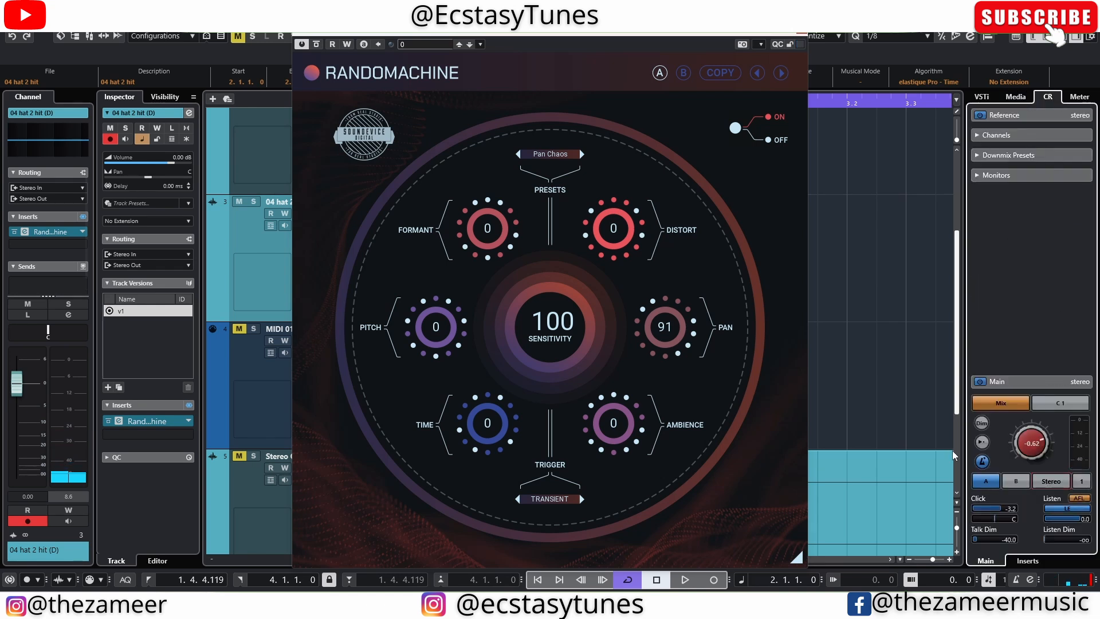
pyautogui.press('space')
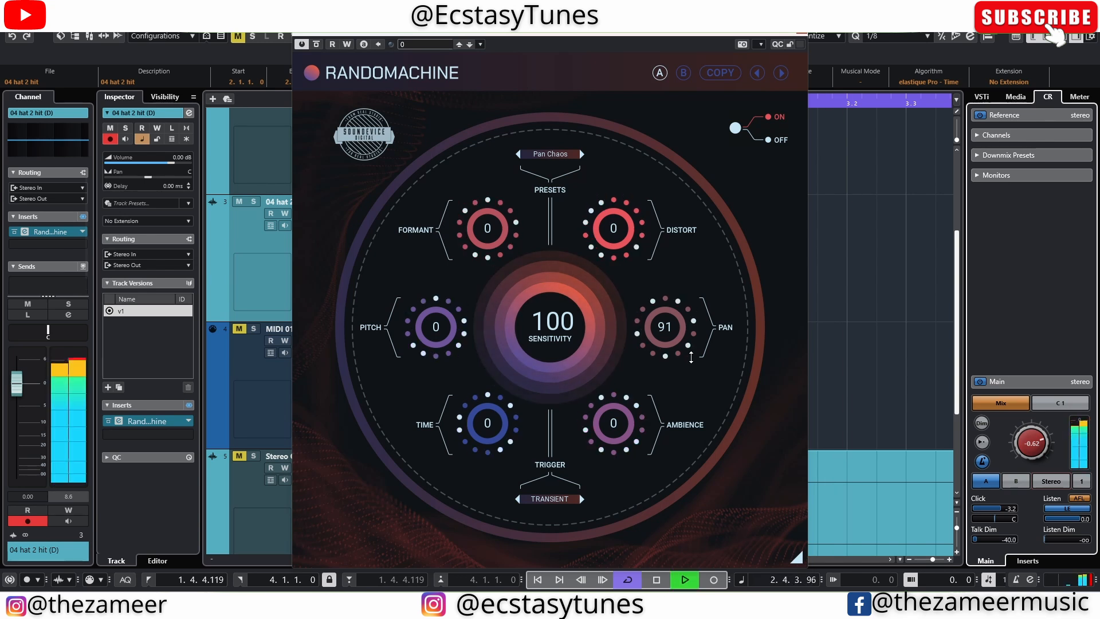
pyautogui.press('space')
pyautogui.press('space')
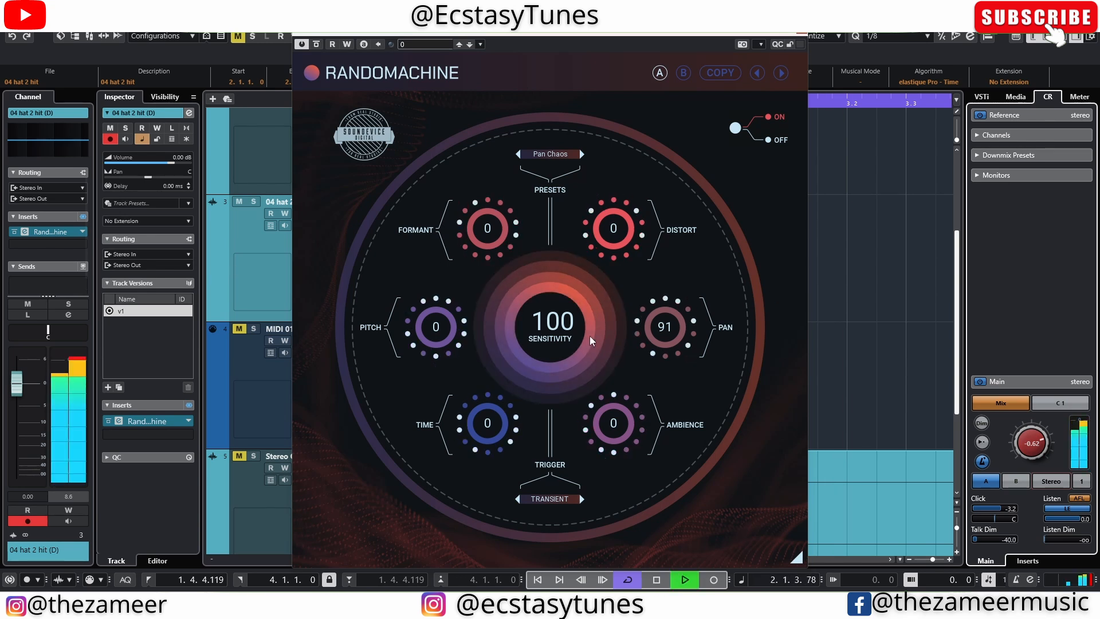
# Load Randomachine's Pitch Chaos and Pitched Chaos presets in turn, auditioning each one on the hat loop.
pyautogui.press('space')
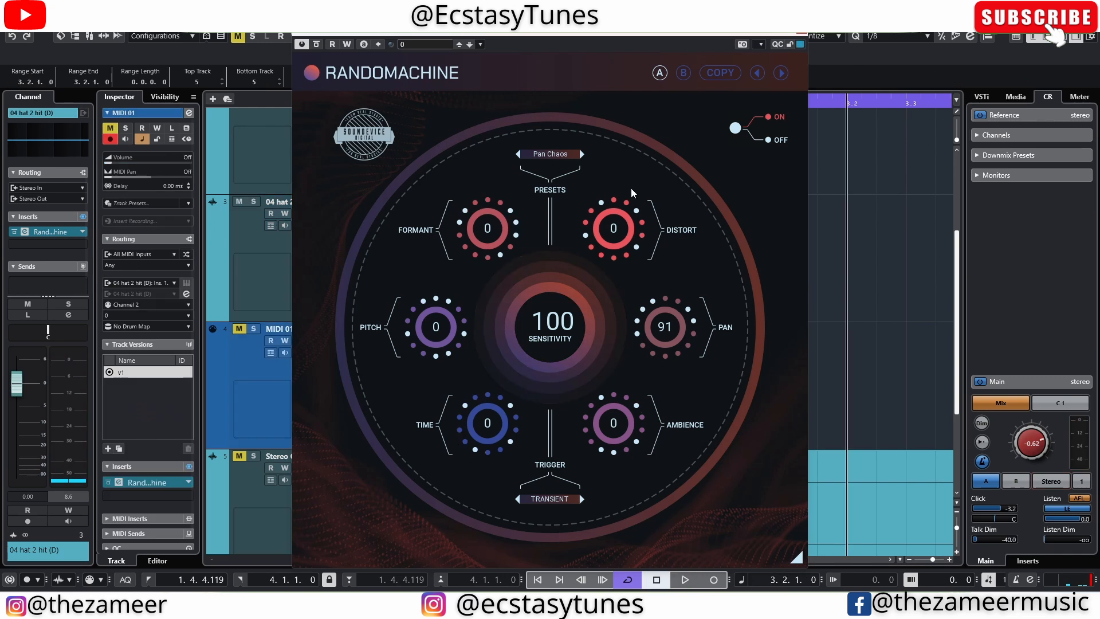
pyautogui.click(581, 154)
pyautogui.press('space')
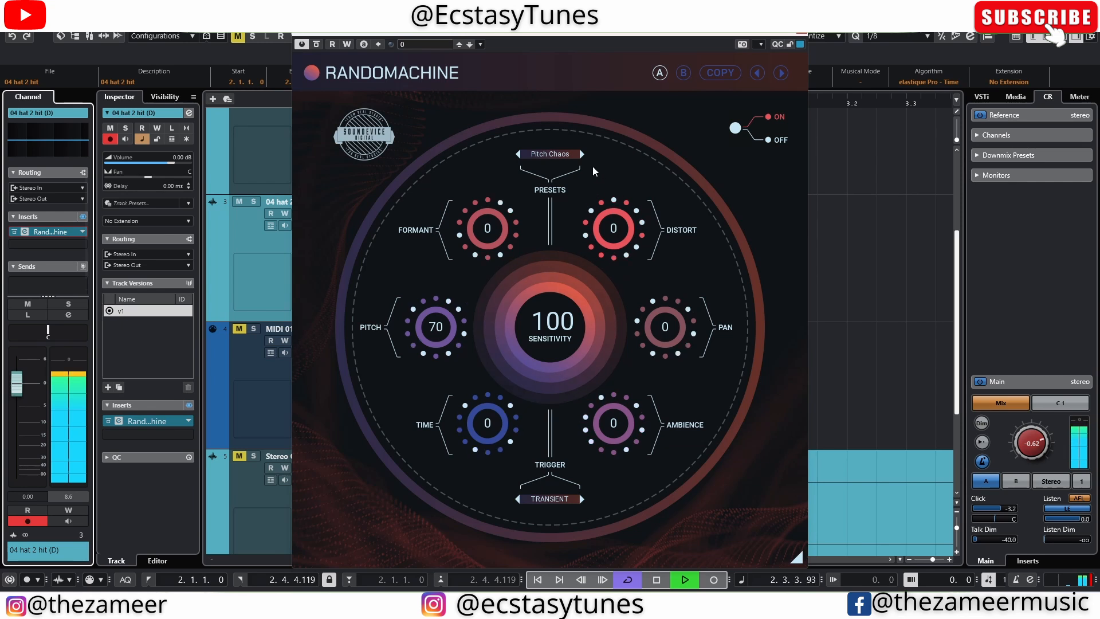
pyautogui.press('space')
pyautogui.click(581, 154)
pyautogui.press('space')
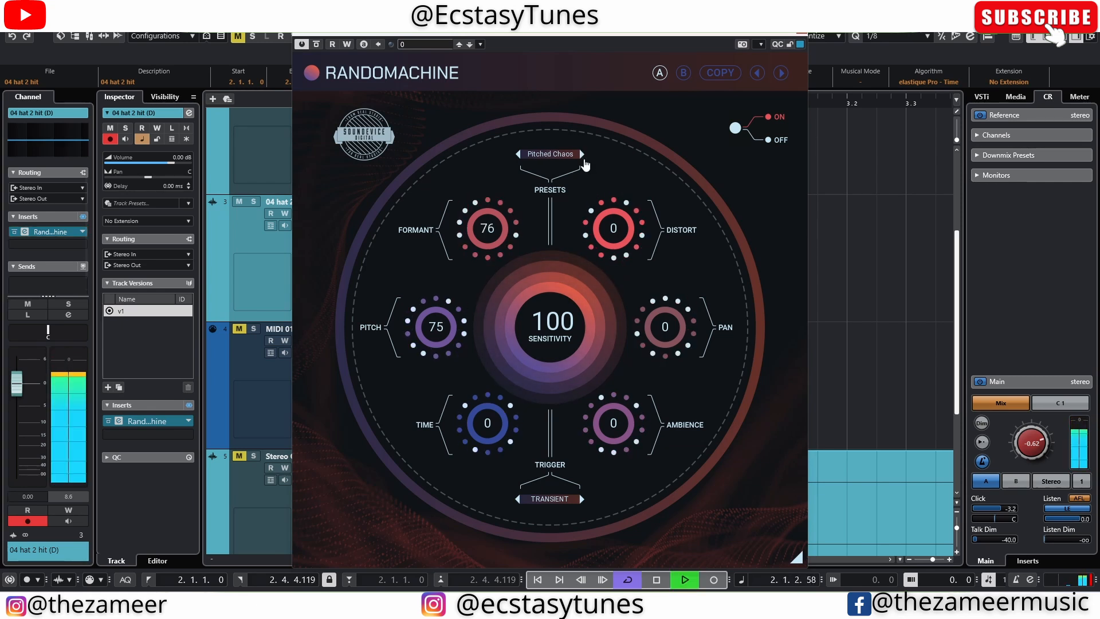
pyautogui.press('space')
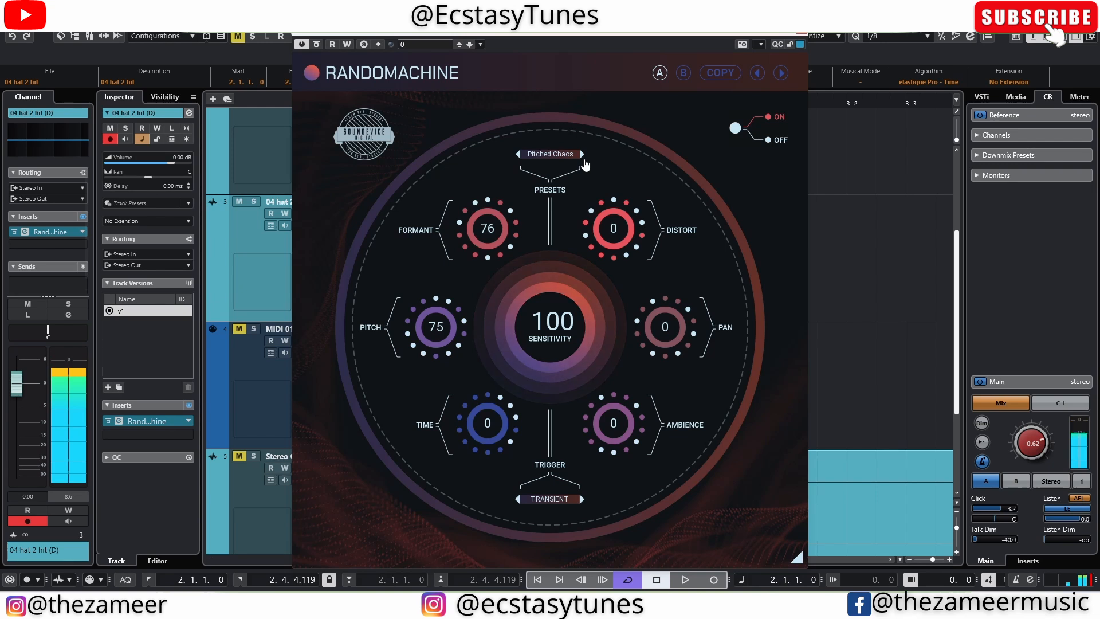
# Audition the Space Chaos preset, load the Time Chaos preset during playback and stop the loop.
pyautogui.click(584, 161)
pyautogui.press('space')
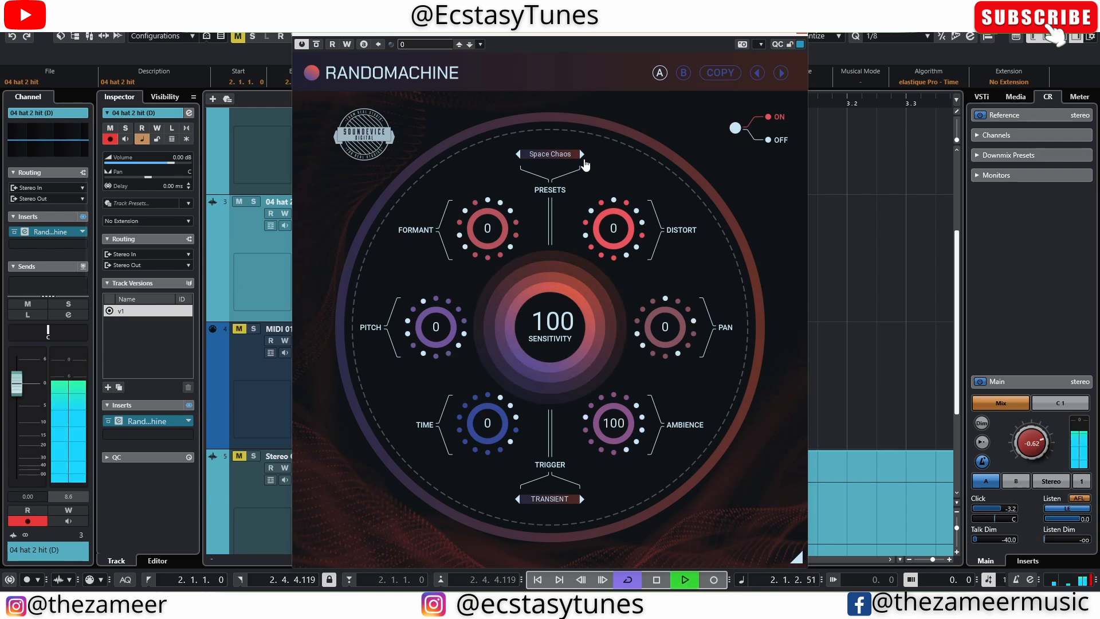
pyautogui.click(584, 161)
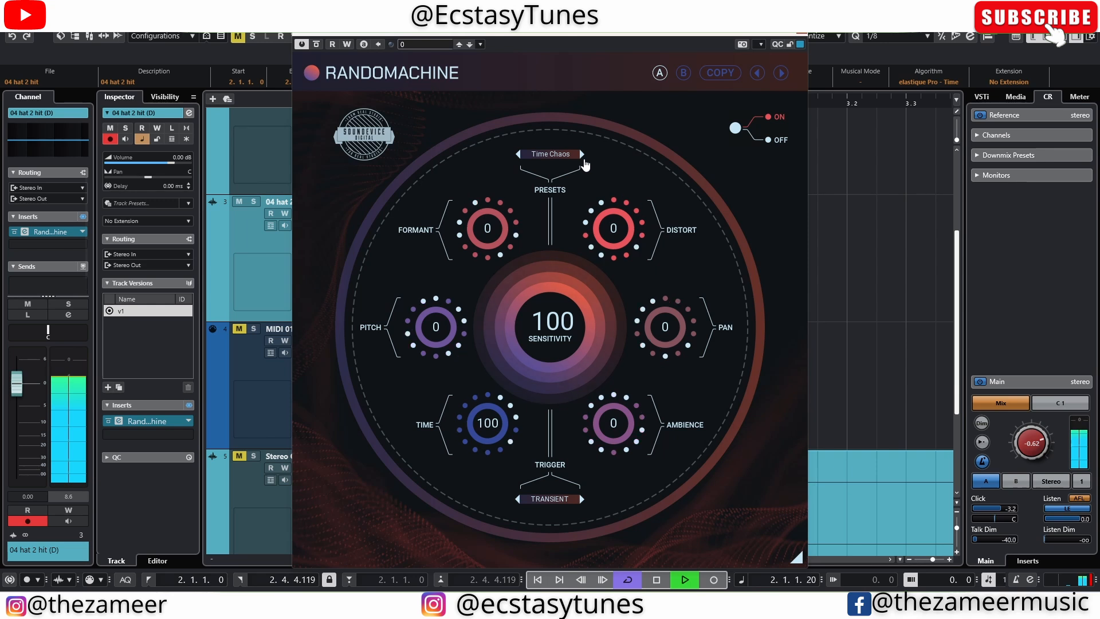
pyautogui.press('space')
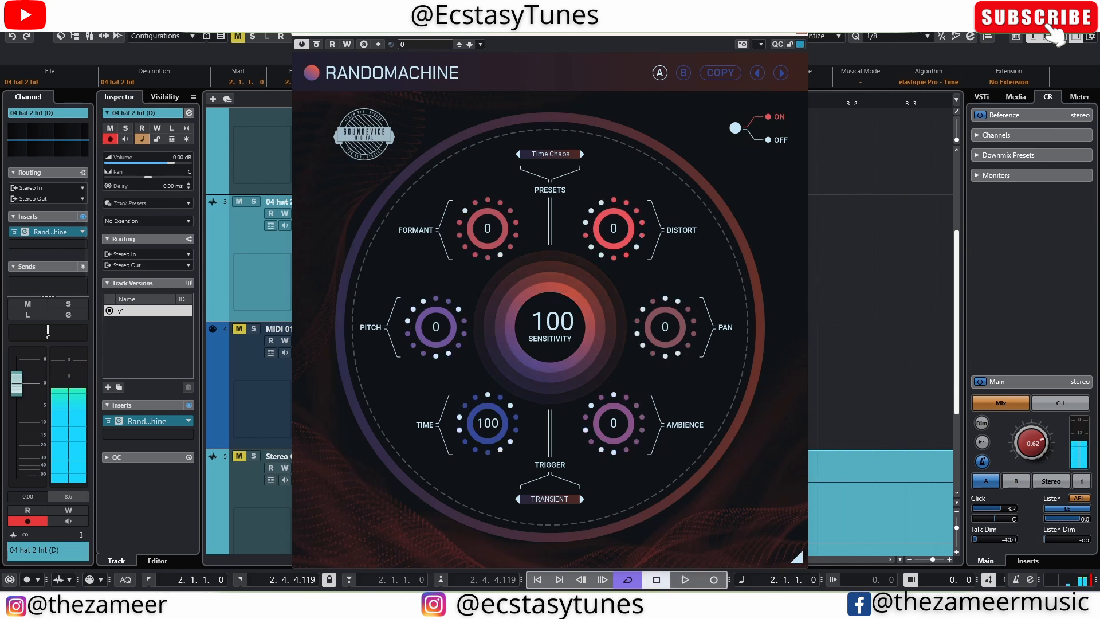
# Open Randomachine's preset browser to view the full list of presets and close it.
pyautogui.click(558, 155)
pyautogui.click(561, 169)
pyautogui.click(550, 155)
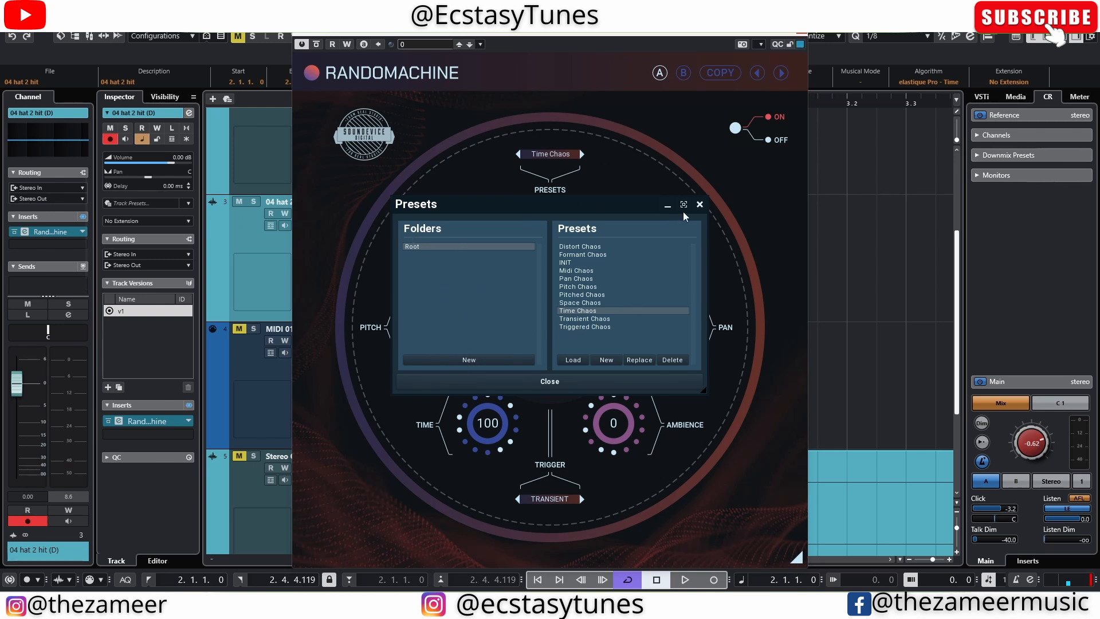
pyautogui.click(699, 205)
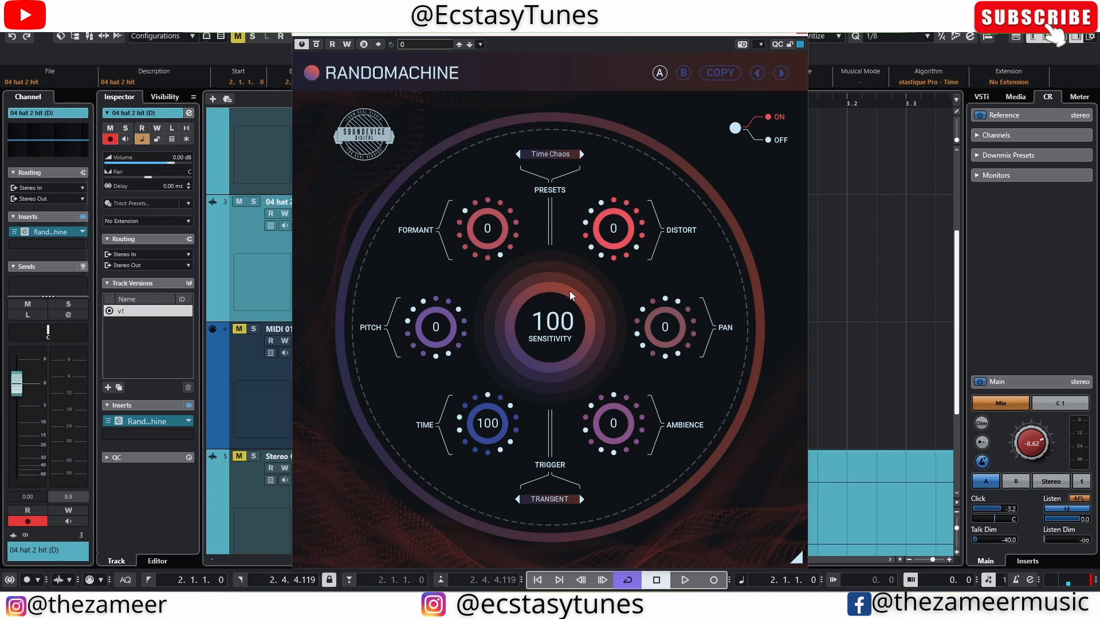